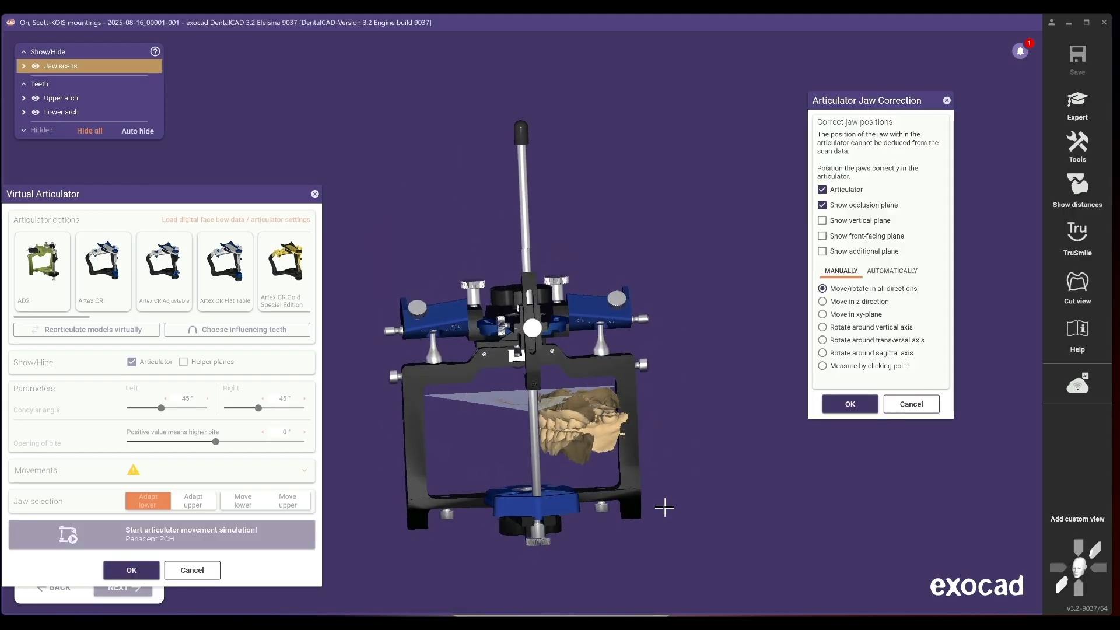
# - Hide the lower arch and drag the upper jaw lower inside the articulator from the front view
pyautogui.press('l')
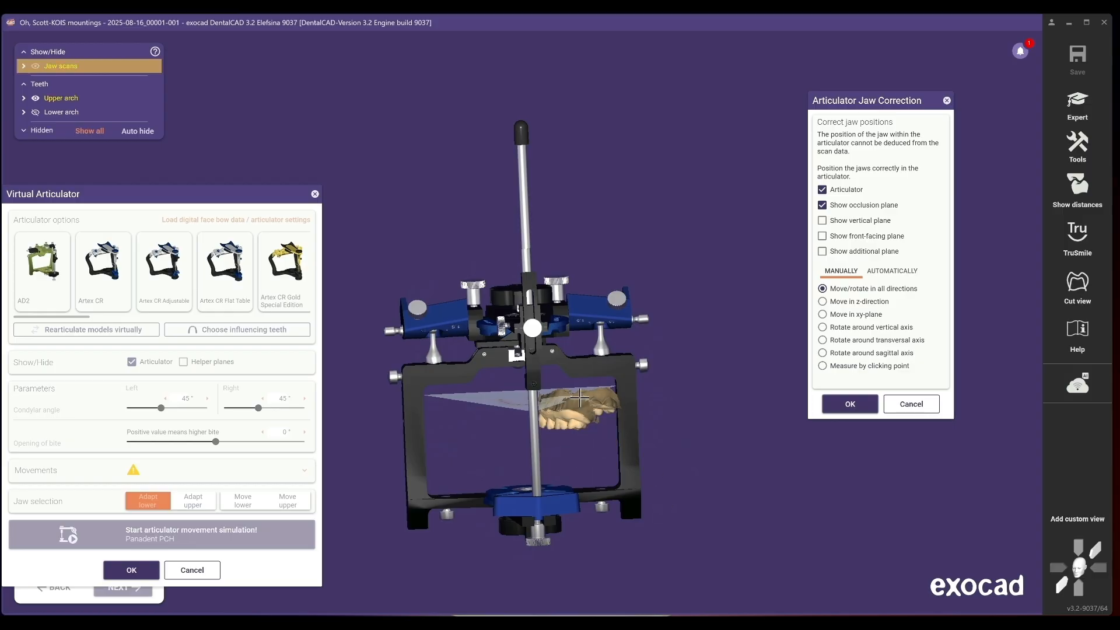
pyautogui.moveTo(564, 421); pyautogui.dragTo(595, 385)
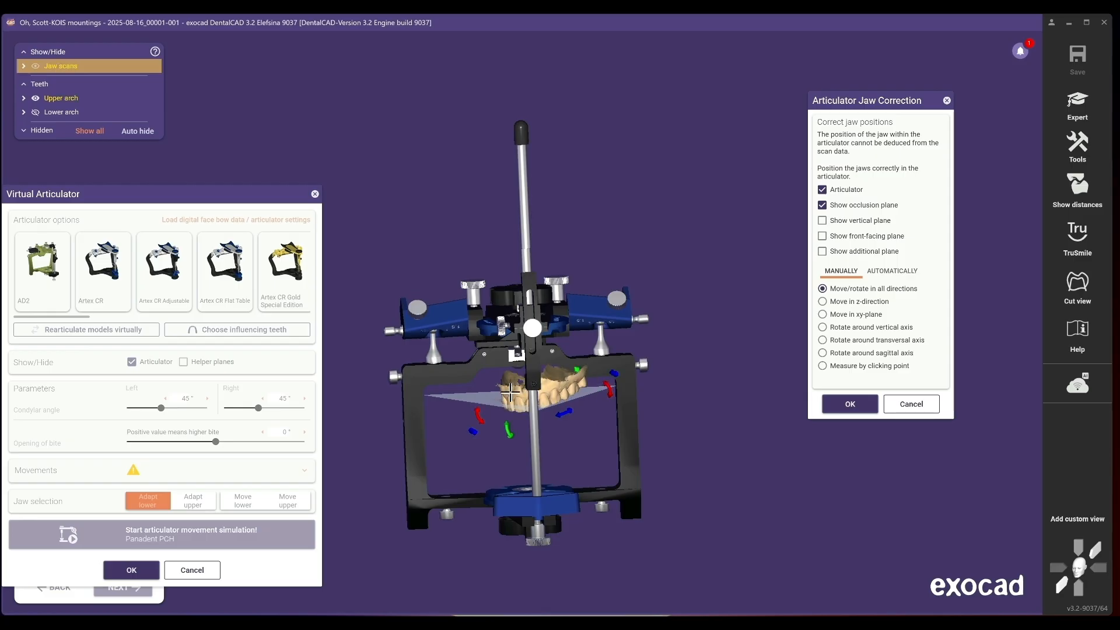
pyautogui.moveTo(511, 393)
pyautogui.keyDown('ctrl'); pyautogui.mouseDown()
pyautogui.moveTo(533, 392)
pyautogui.moveTo(510, 396)
pyautogui.mouseUp(); pyautogui.keyUp('ctrl')
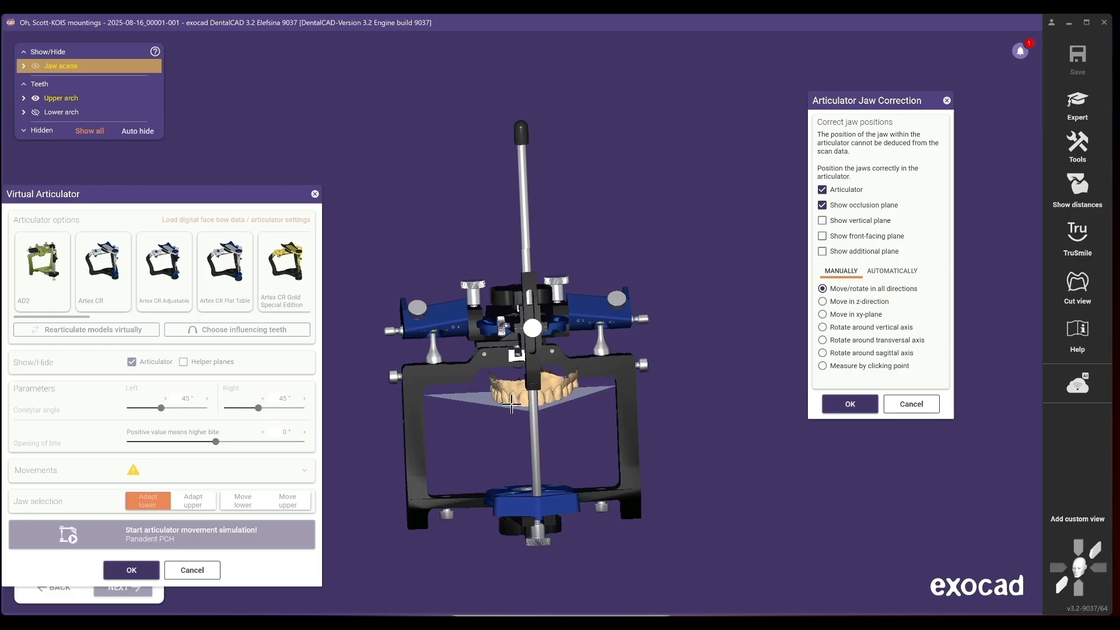
pyautogui.click(1063, 589)
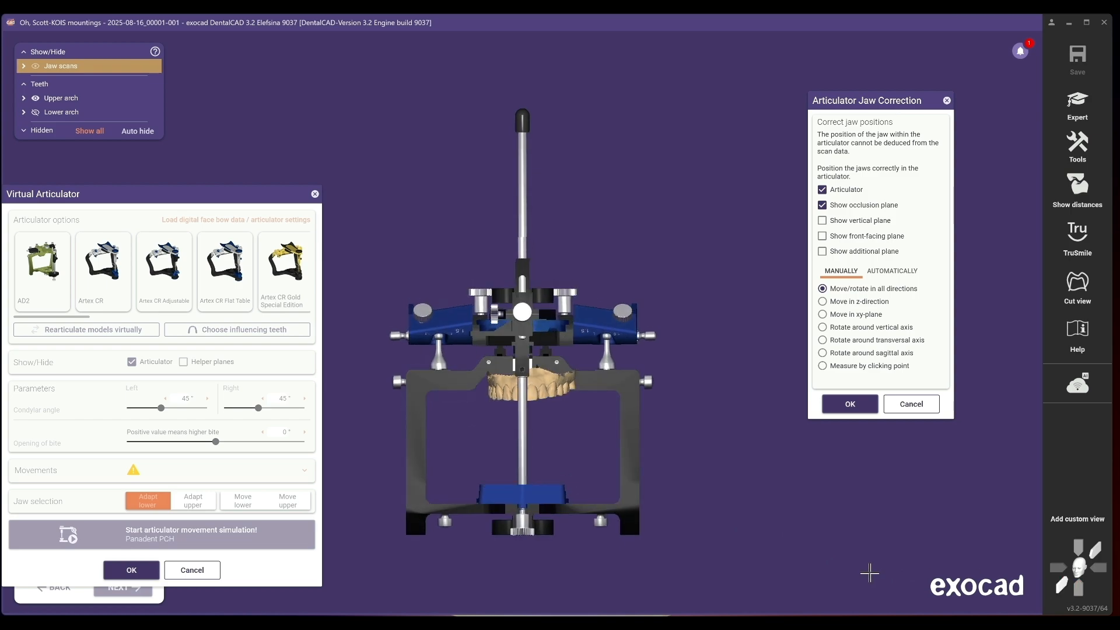
pyautogui.moveTo(543, 383); pyautogui.dragTo(589, 447)
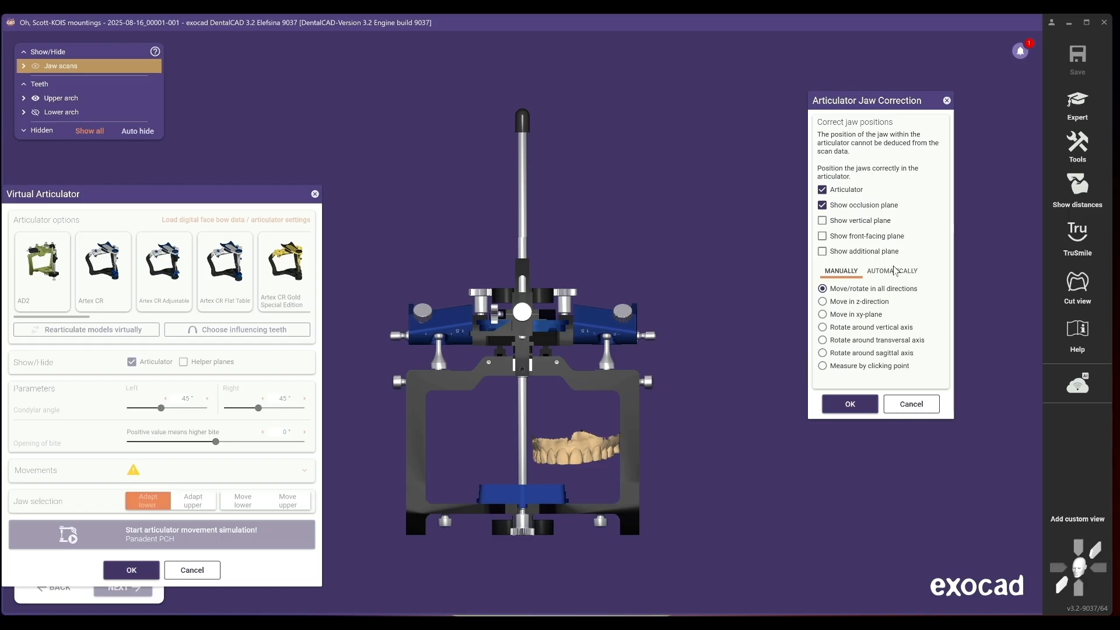
# - Switch jaw correction to automatic mode and hide the articulator to see the upper arch
pyautogui.click(896, 271)
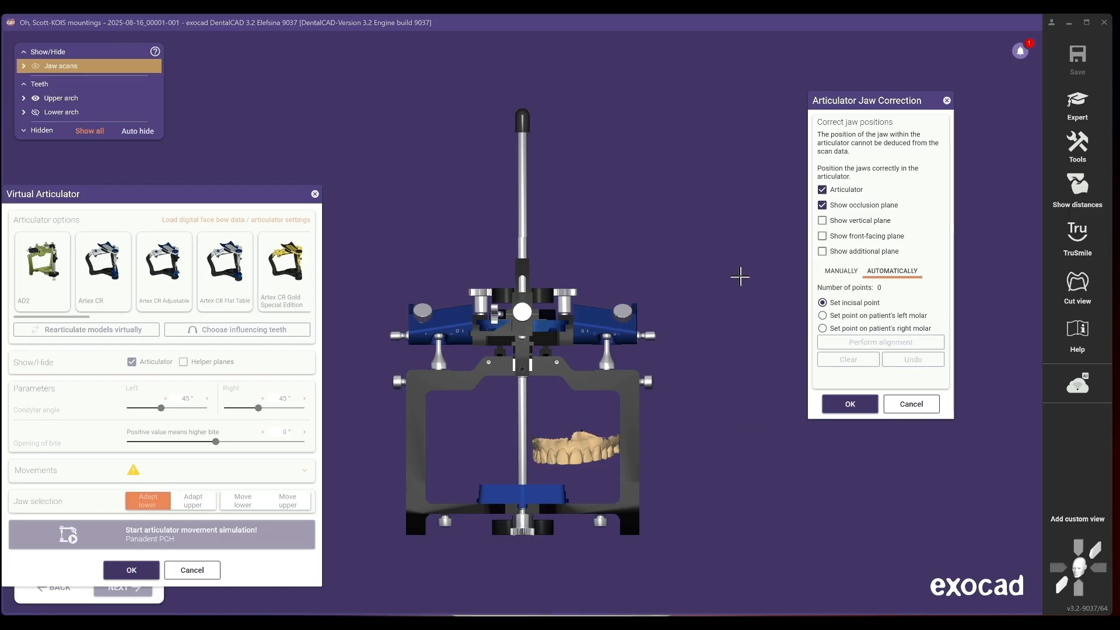
pyautogui.click(823, 190)
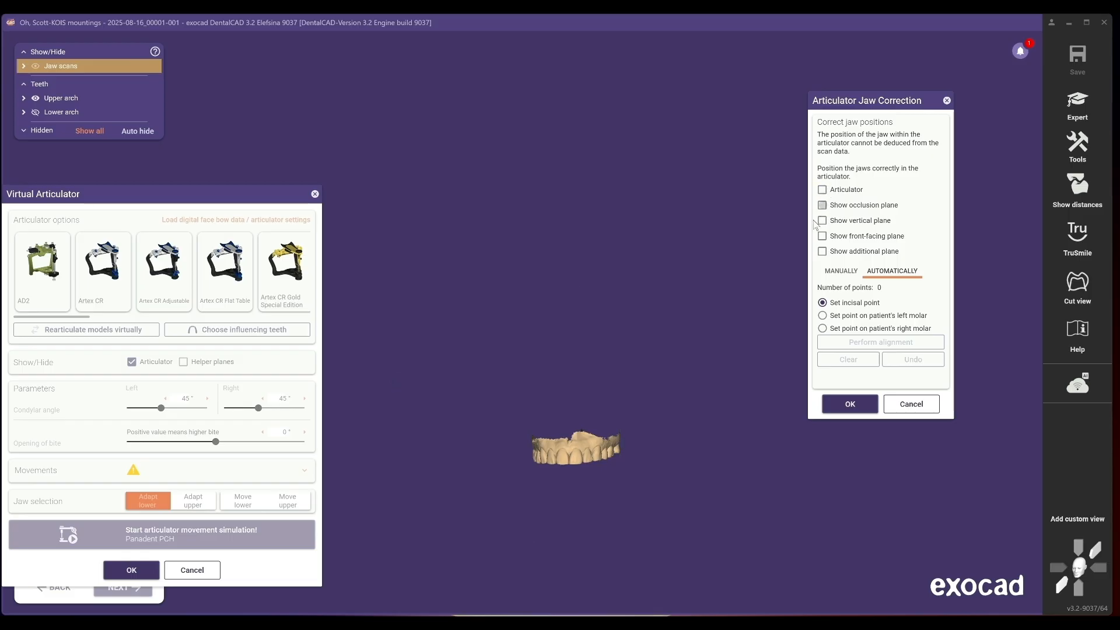
pyautogui.moveTo(730, 405); pyautogui.dragTo(500, 325, button='right')
pyautogui.scroll(5, 561, 319)
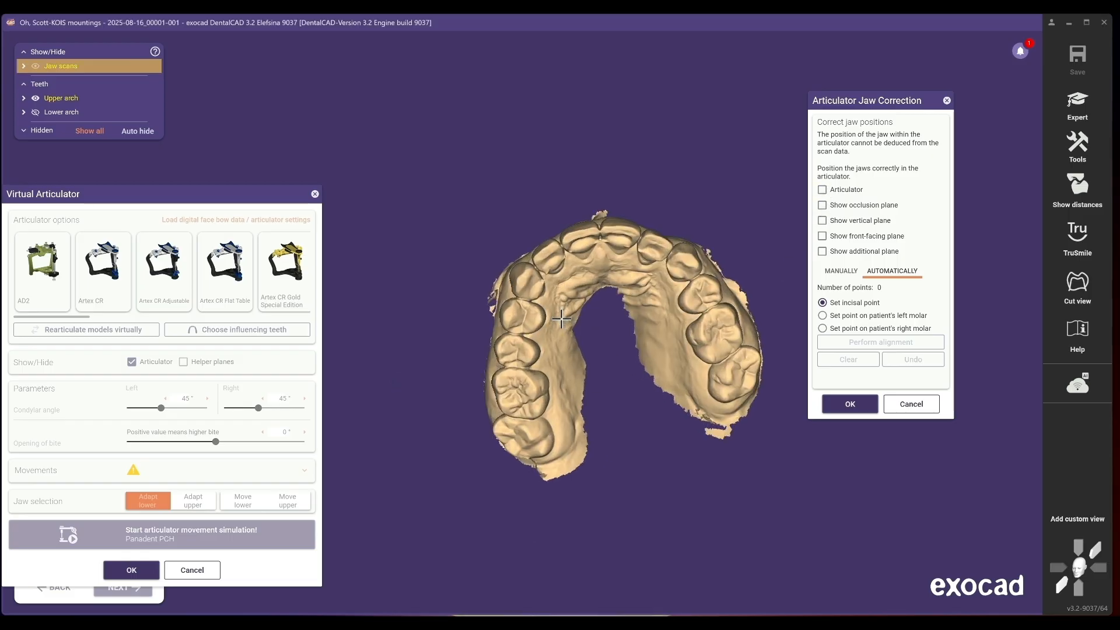
pyautogui.scroll(1, 562, 320)
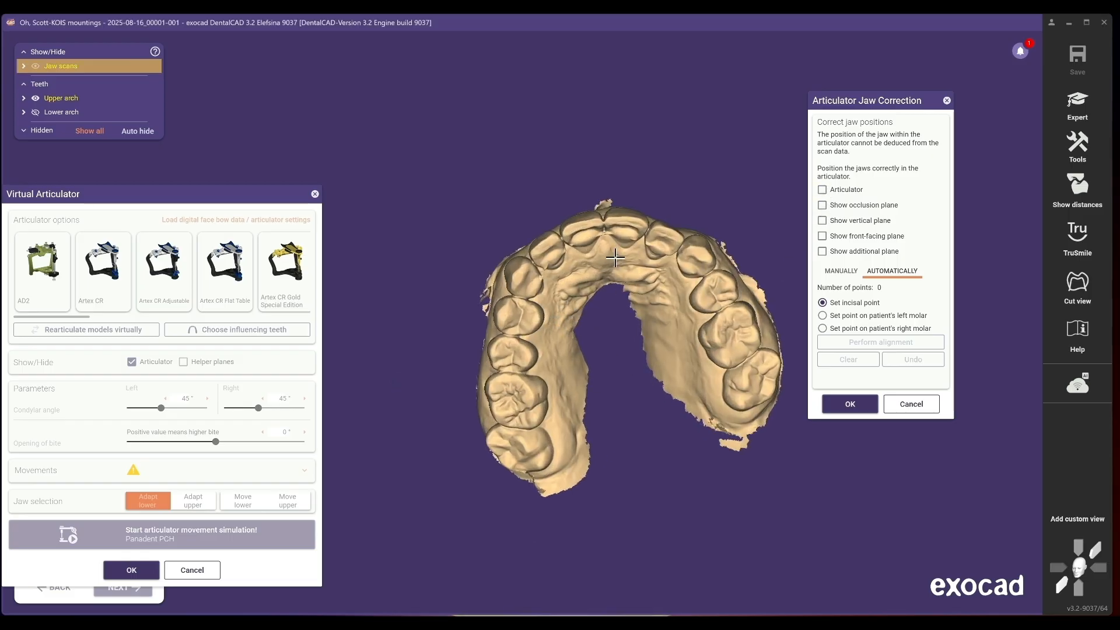
# - Place the incisal point and both molar points on the upper arch, then perform the alignment
pyautogui.click(578, 225)
pyautogui.click(754, 338)
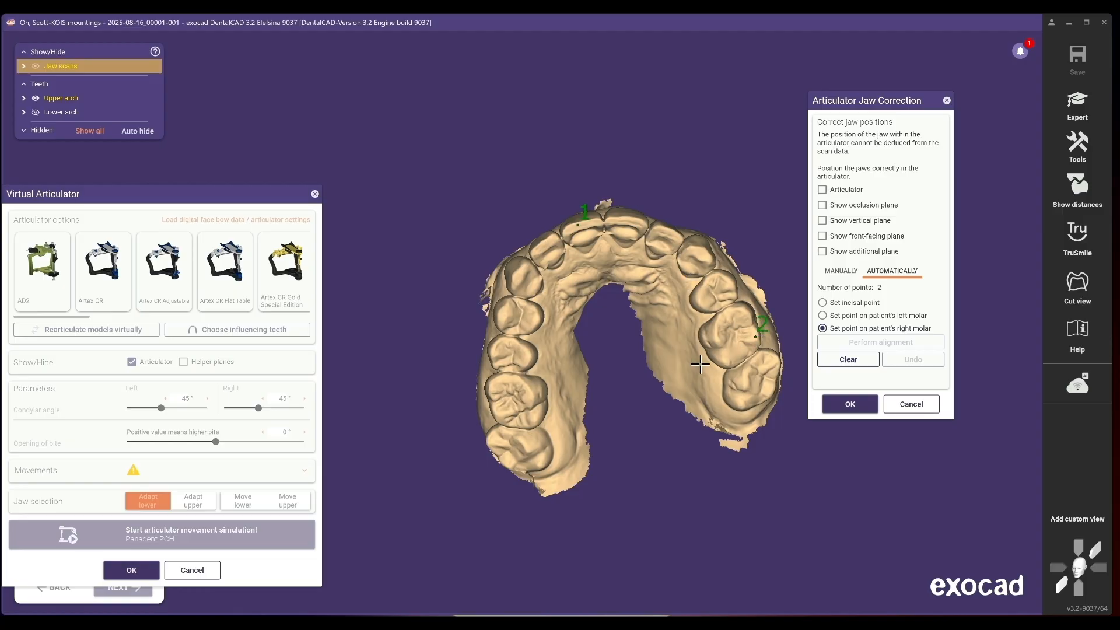
pyautogui.click(500, 417)
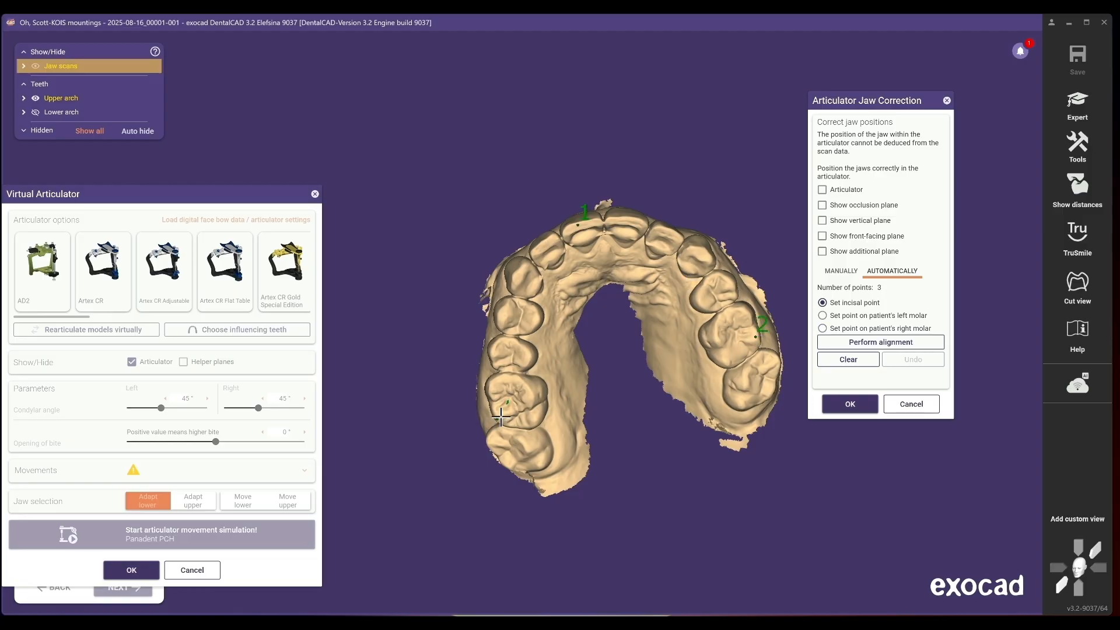
pyautogui.click(844, 342)
# - Return to manual jaw positioning and show the occlusion plane
pyautogui.click(842, 272)
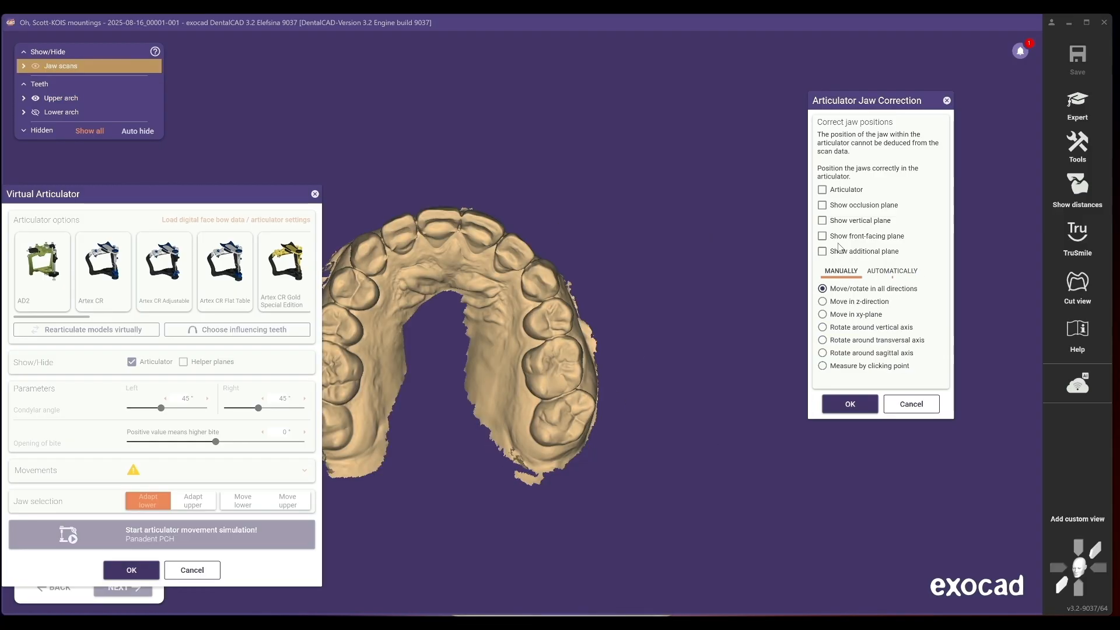
pyautogui.click(822, 205)
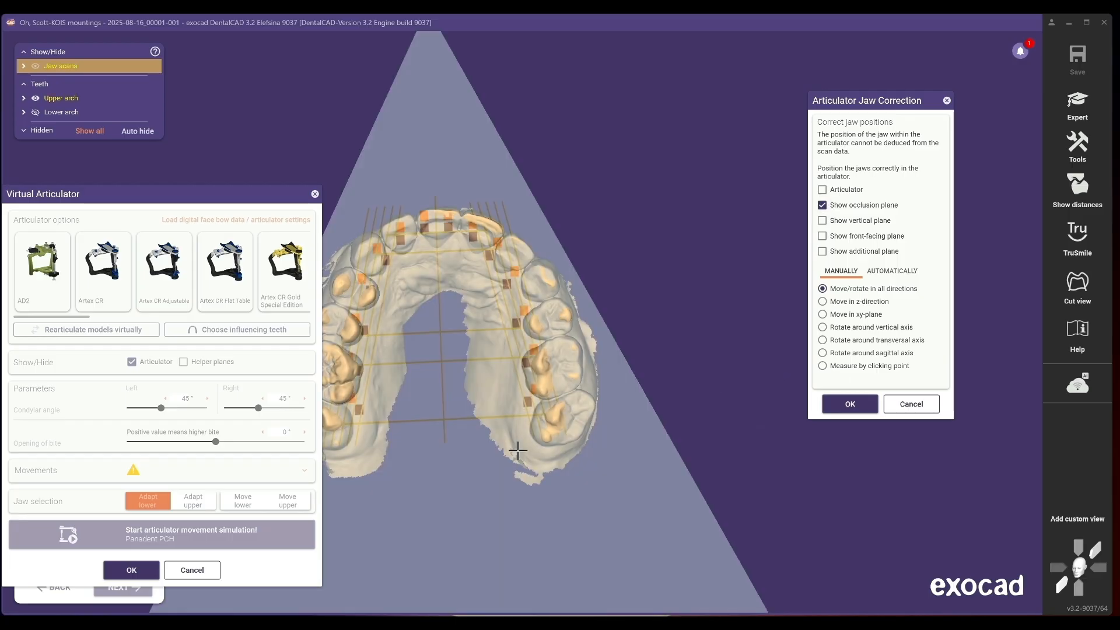
pyautogui.moveTo(607, 434); pyautogui.dragTo(607, 435, button='right')
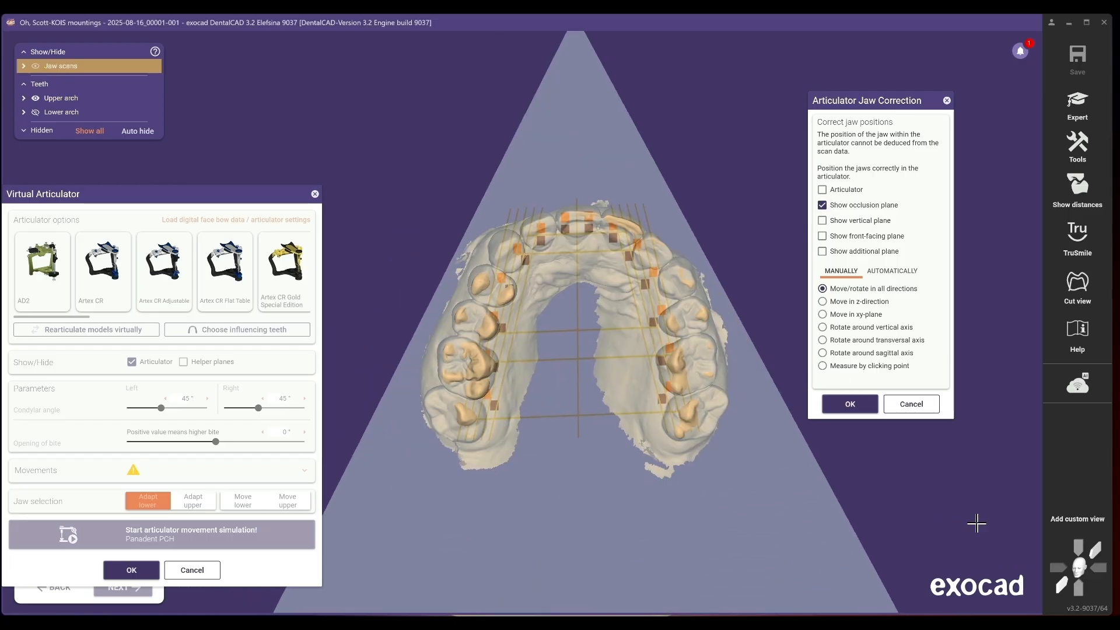
pyautogui.click(1079, 592)
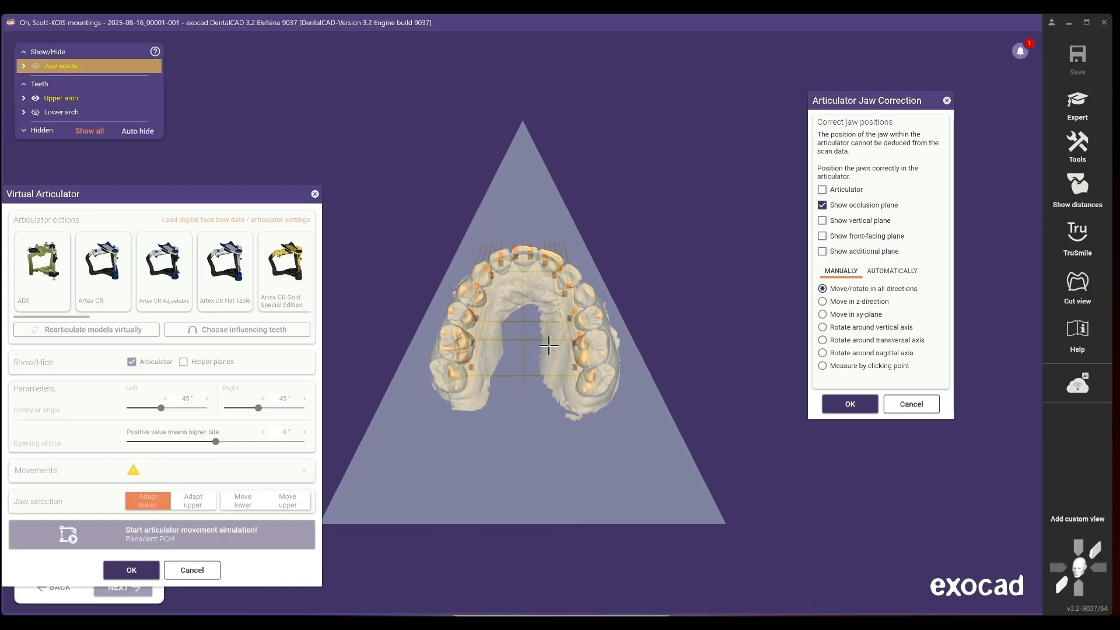
# - Fine-tune the upper jaw's position and rotation against the occlusion plane, then close the jaw correction
pyautogui.moveTo(536, 288)
pyautogui.mouseDown()
pyautogui.moveTo(527, 297)
pyautogui.moveTo(526, 288)
pyautogui.mouseUp()
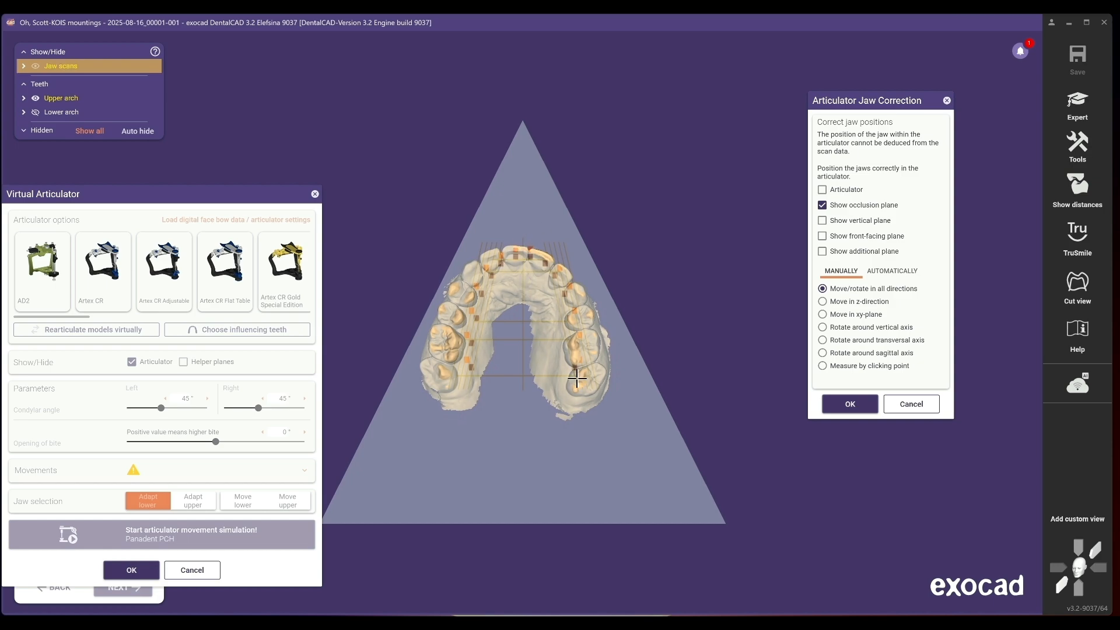
pyautogui.moveTo(559, 384); pyautogui.dragTo(557, 378)
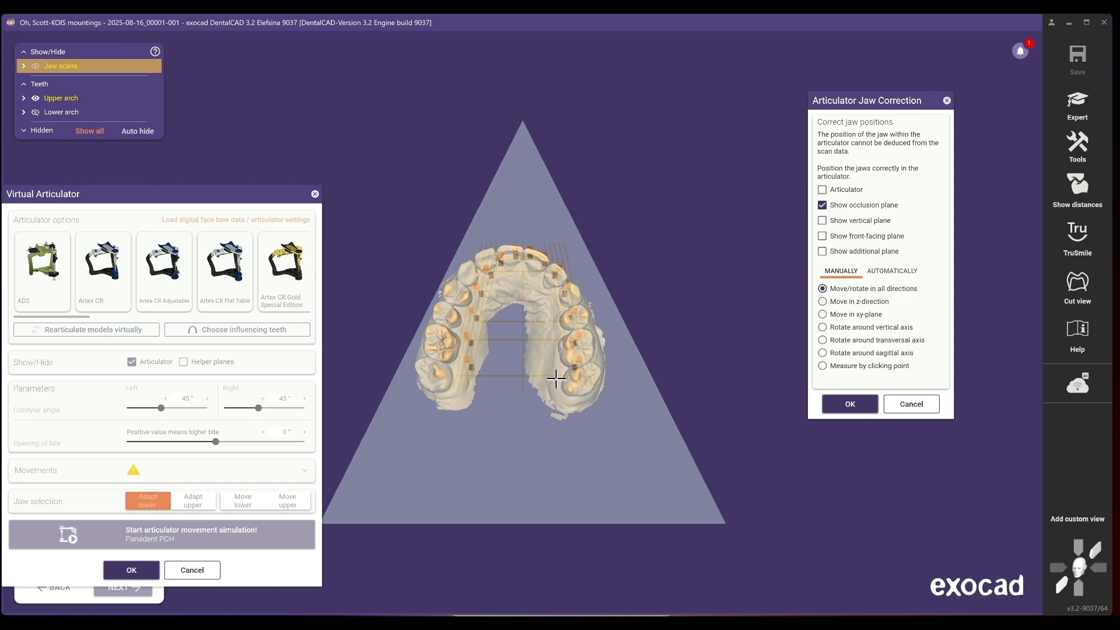
pyautogui.moveTo(616, 473)
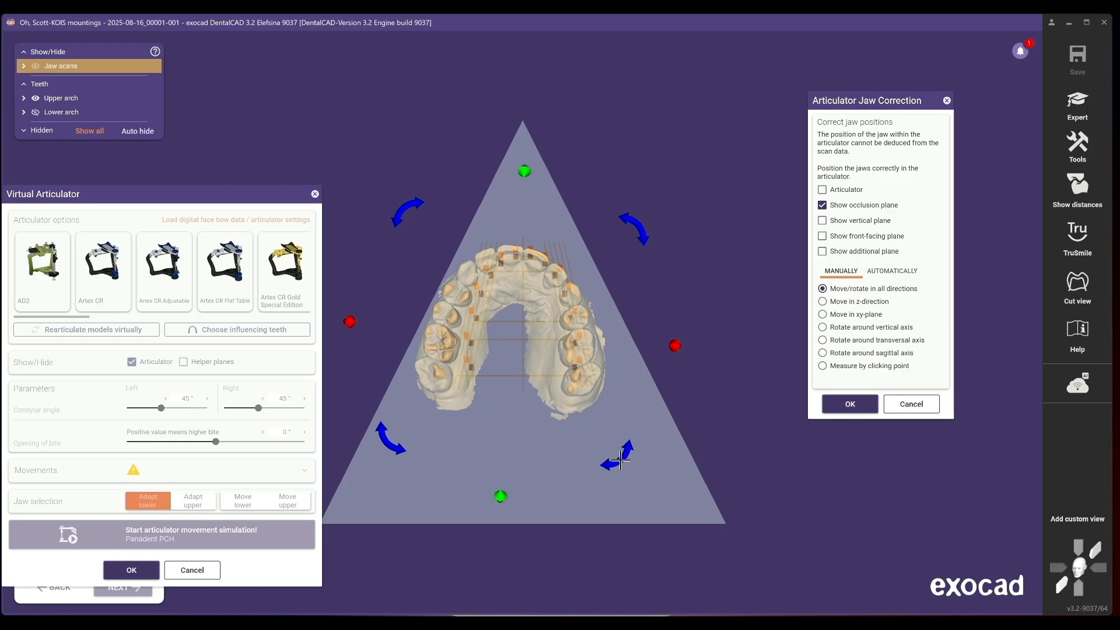
pyautogui.moveTo(629, 446); pyautogui.dragTo(632, 438)
pyautogui.moveTo(564, 353); pyautogui.dragTo(555, 338)
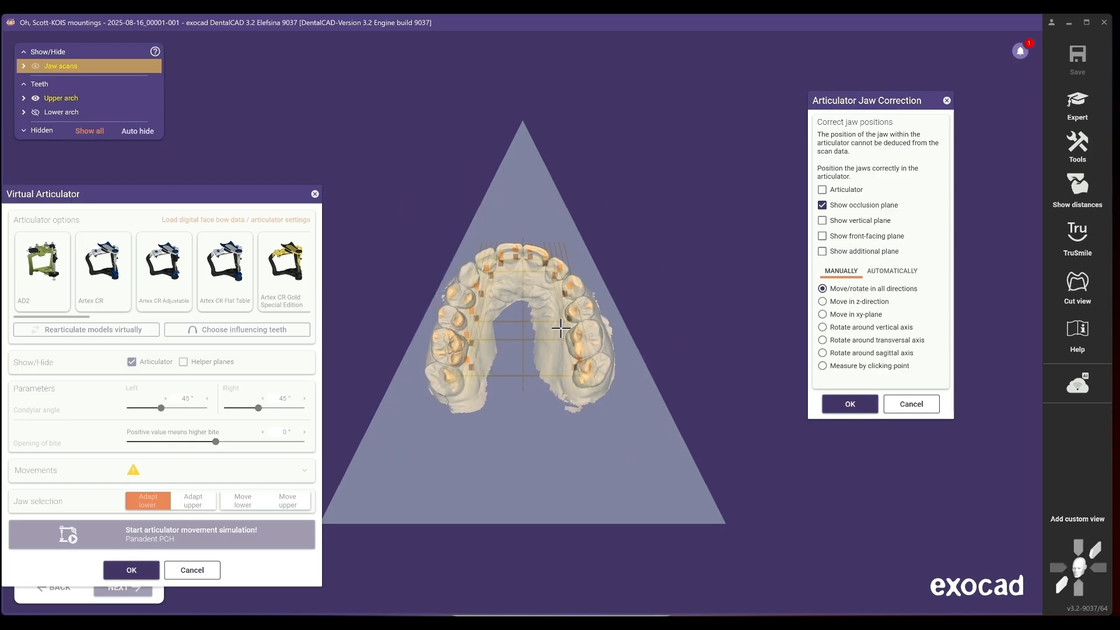
pyautogui.moveTo(620, 415)
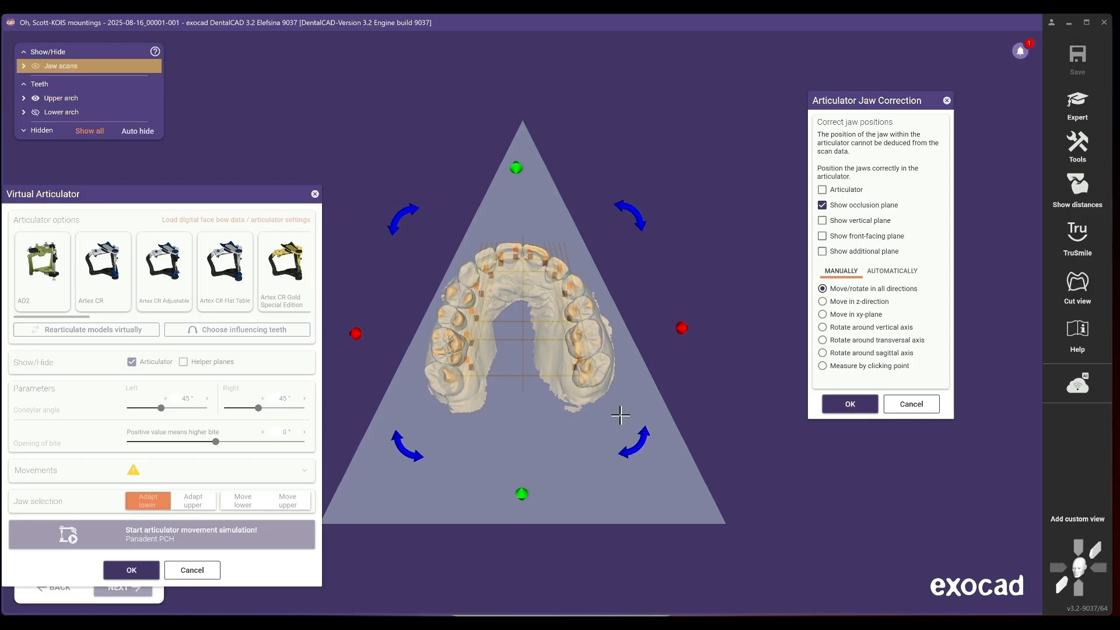
pyautogui.moveTo(626, 452); pyautogui.dragTo(629, 449)
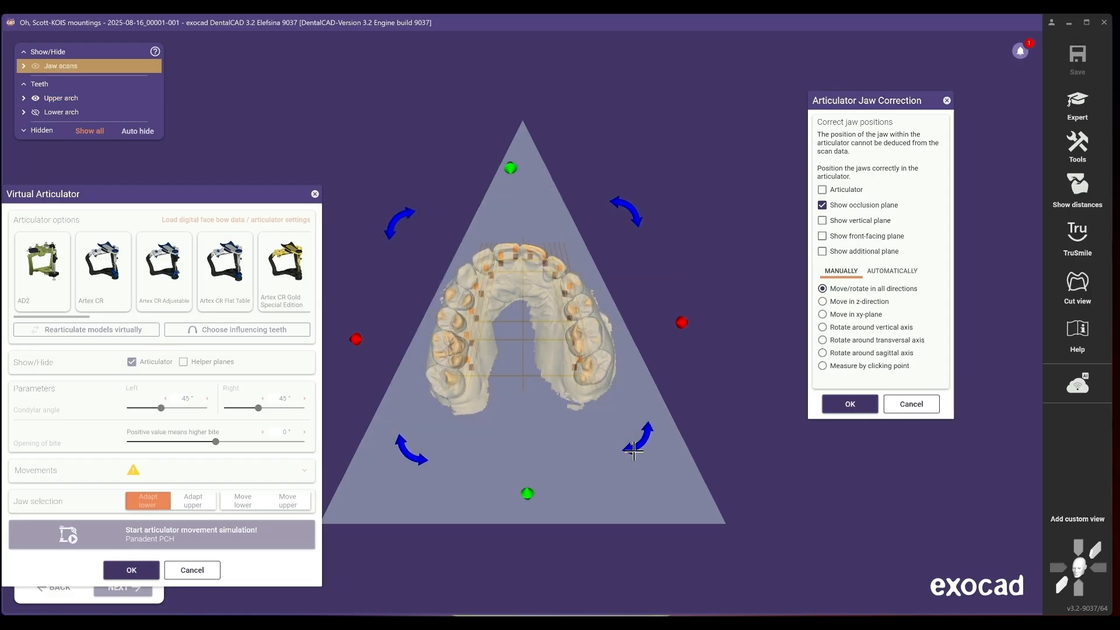
pyautogui.moveTo(555, 331); pyautogui.dragTo(541, 346)
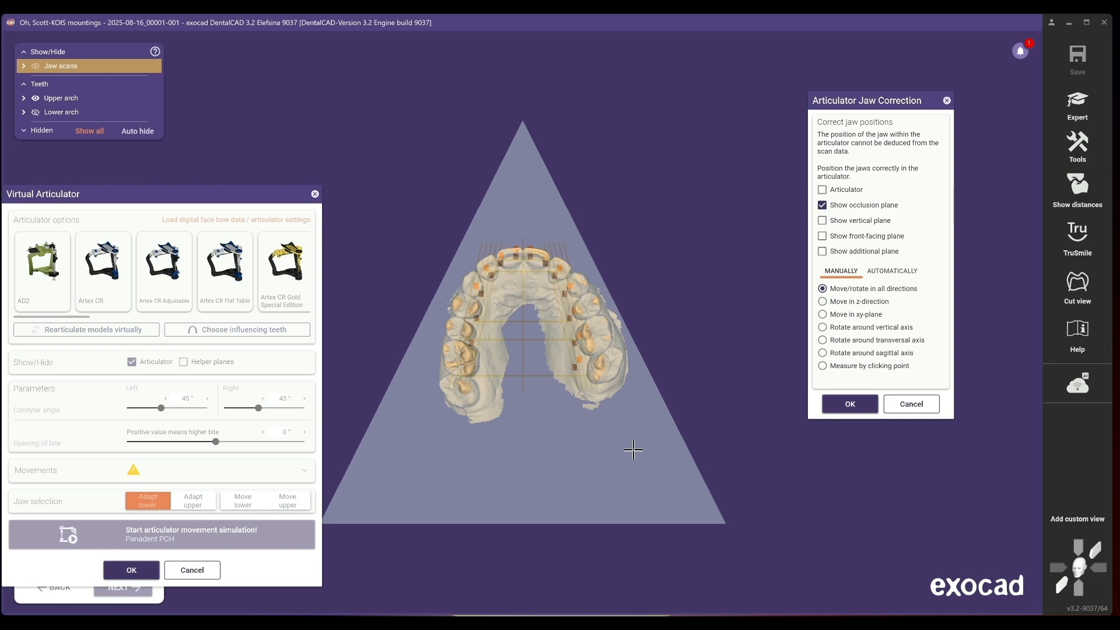
pyautogui.click(1063, 590)
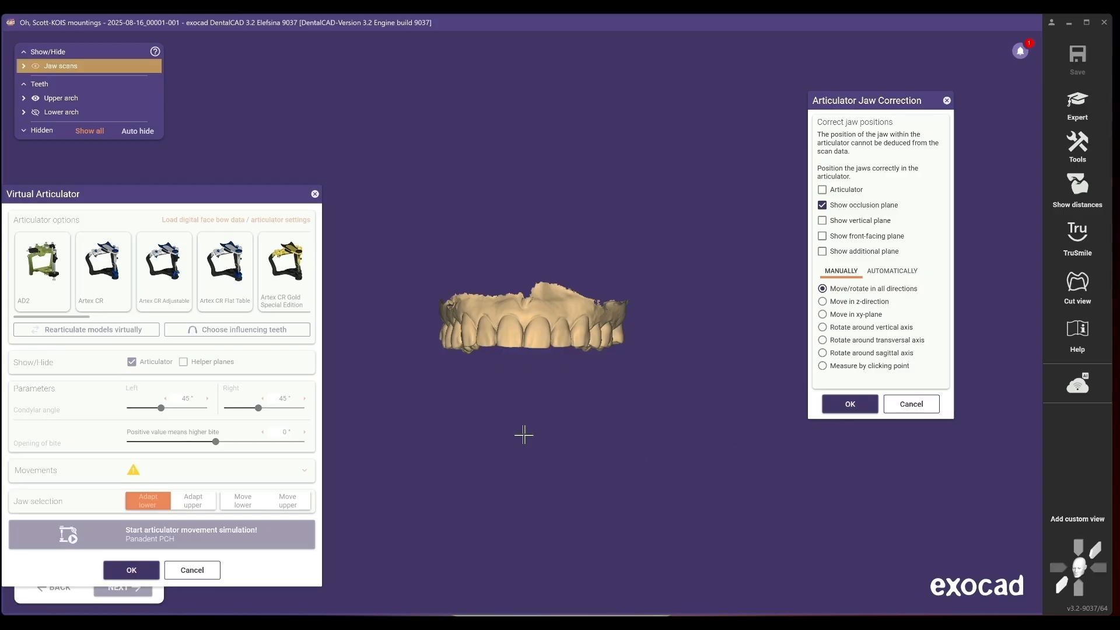
pyautogui.click(823, 190)
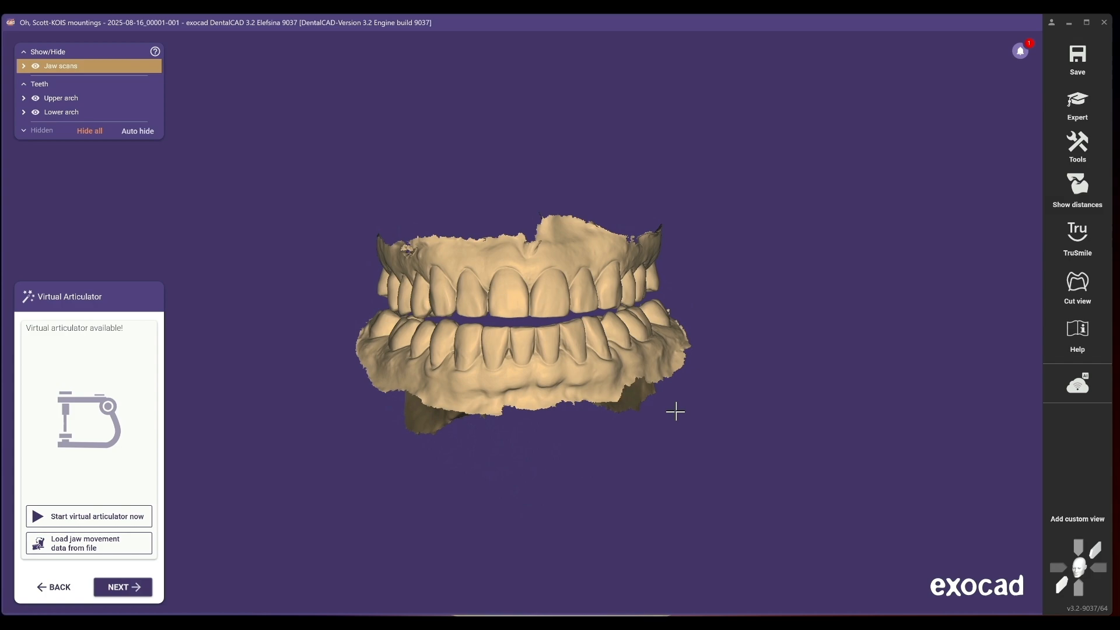
# - Switch to Expert mode and open the Add/Remove Mesh tool
pyautogui.click(1066, 114)
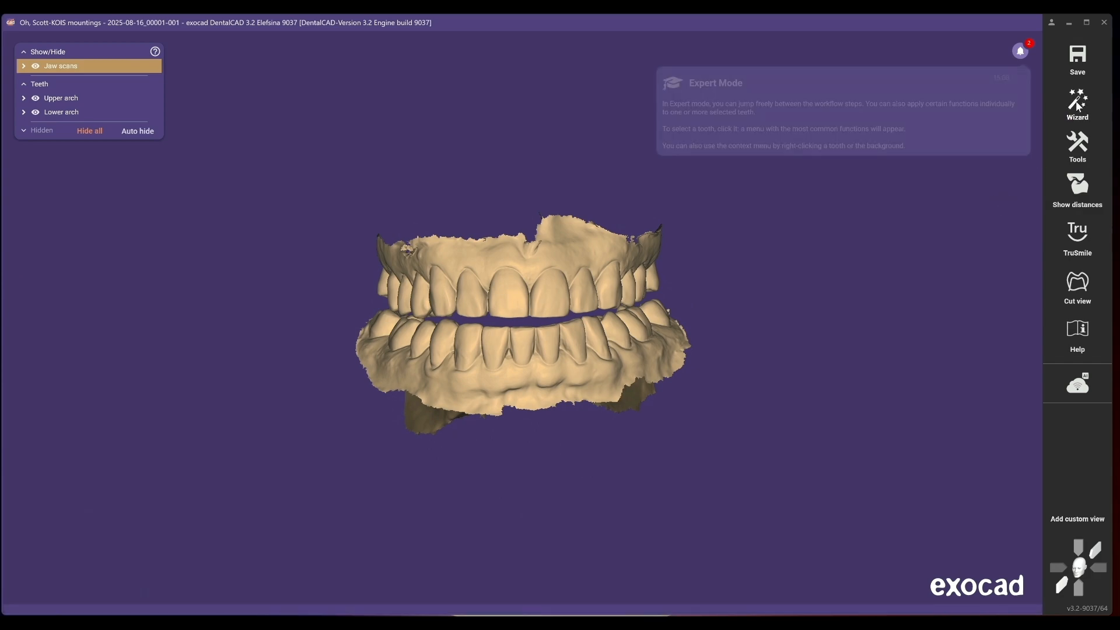
pyautogui.click(1078, 145)
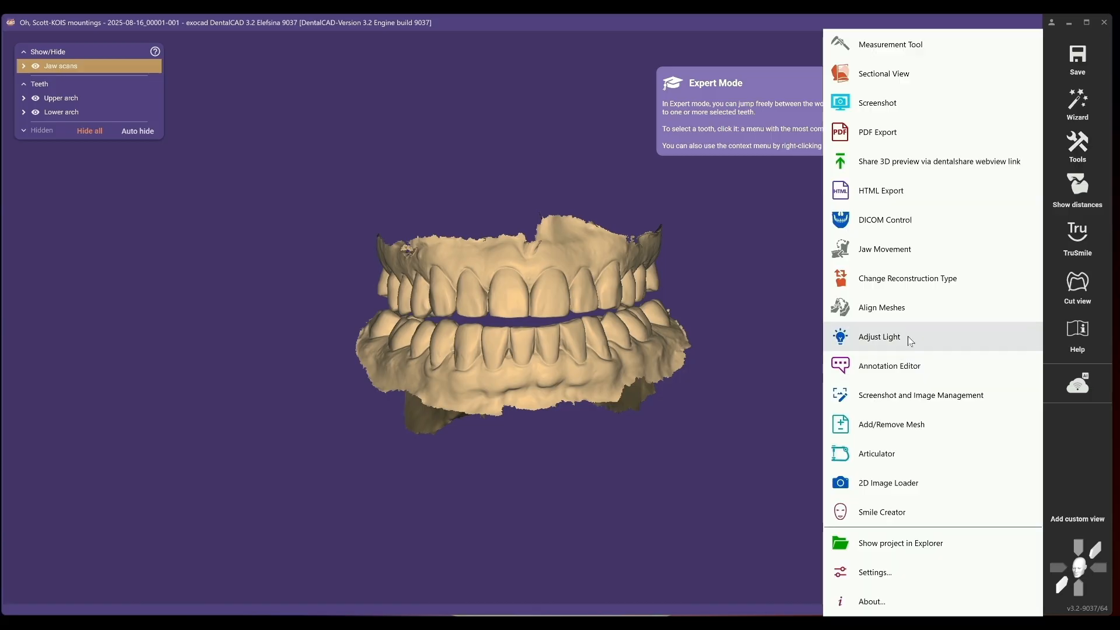
pyautogui.click(899, 432)
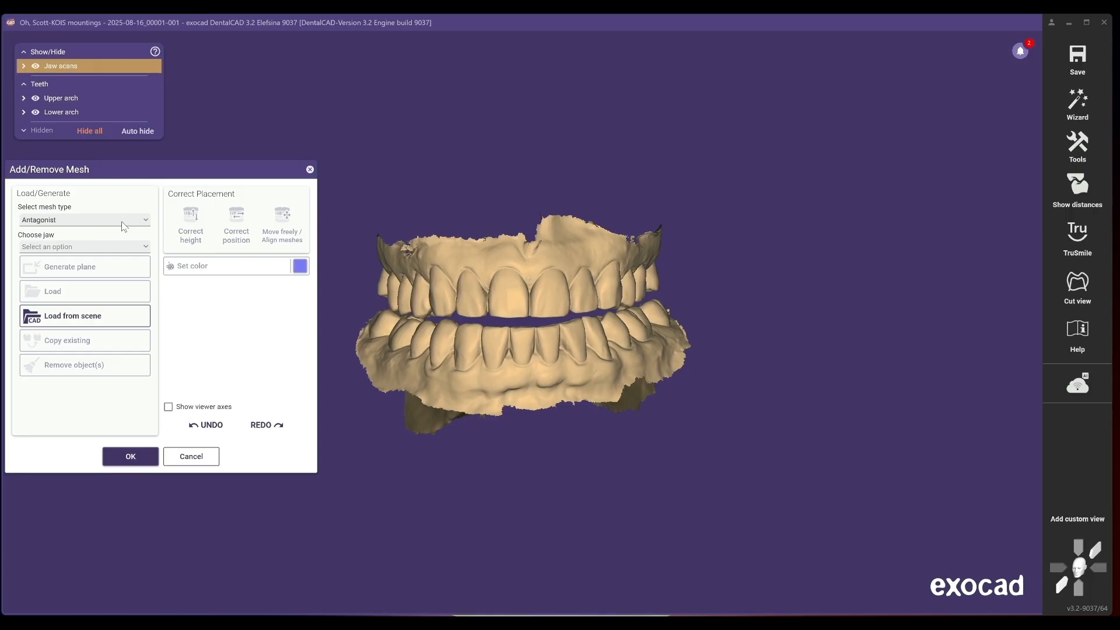
# - Load the 2025-06-09 KOIS 2 LowerJawScan file as a Generic visualization mesh
pyautogui.click(102, 220)
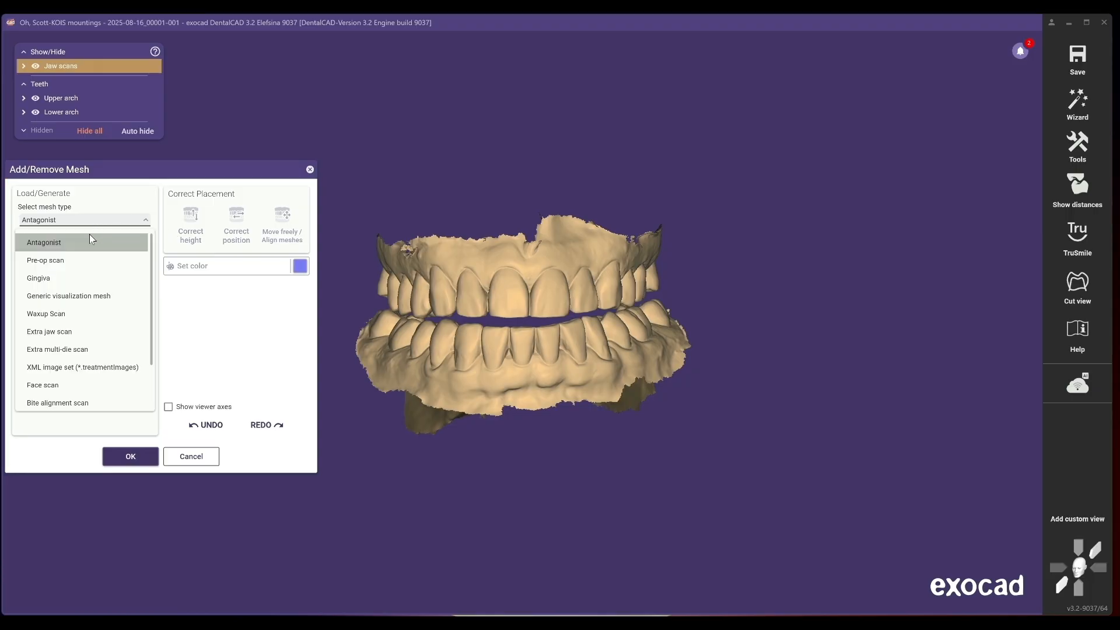
pyautogui.click(52, 297)
pyautogui.click(51, 296)
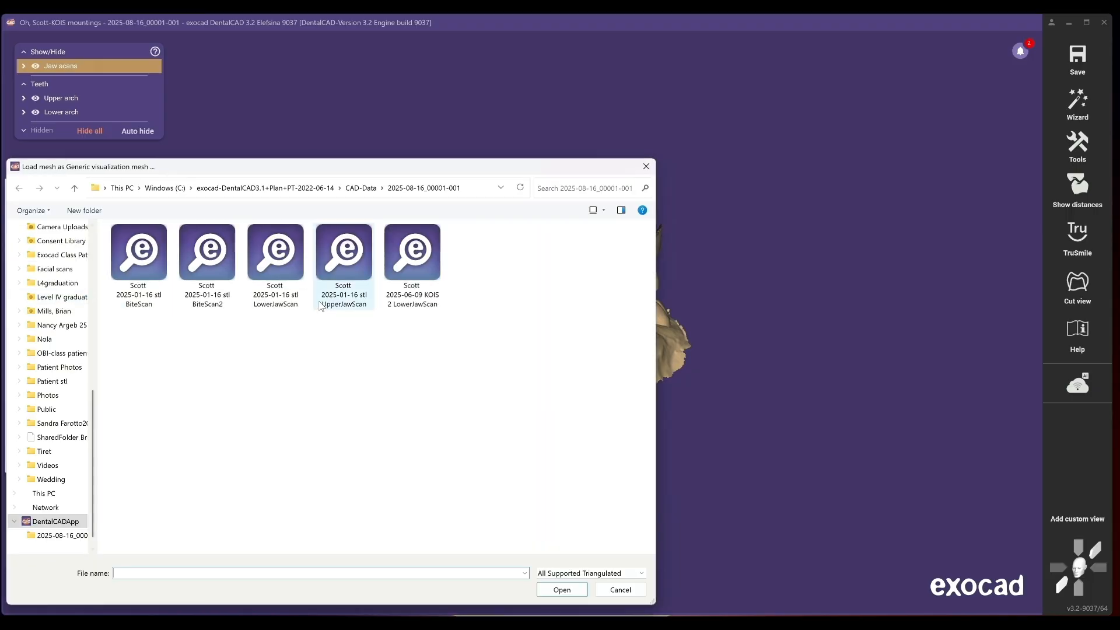
pyautogui.doubleClick(407, 262)
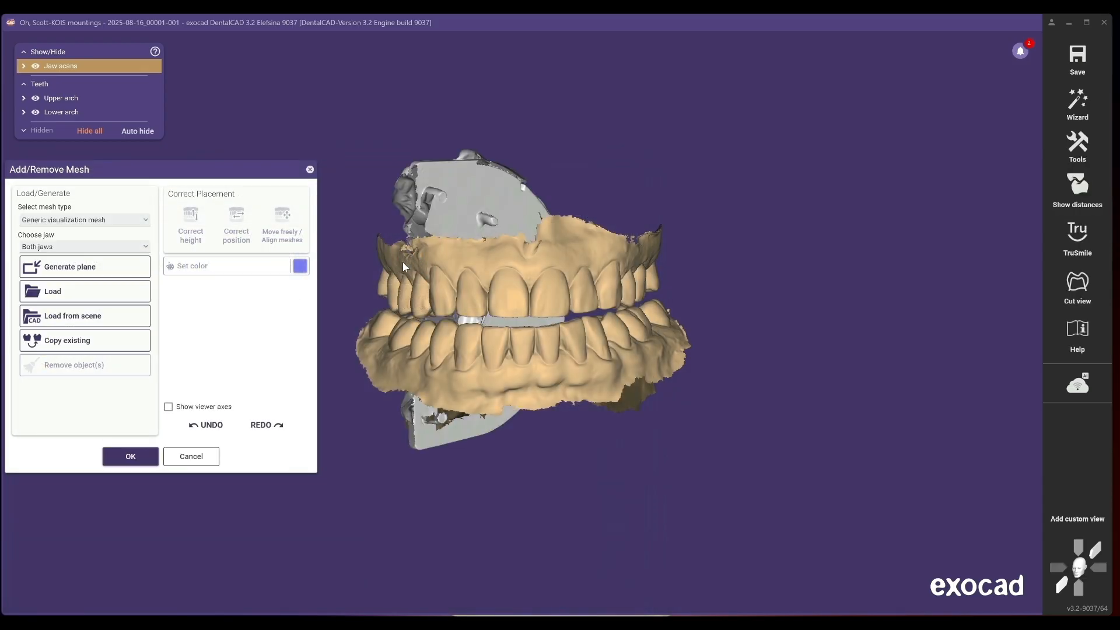
# - Select the loaded KOIS mesh, move it beside the jaw scans, and hide the lower arch
pyautogui.click(514, 343)
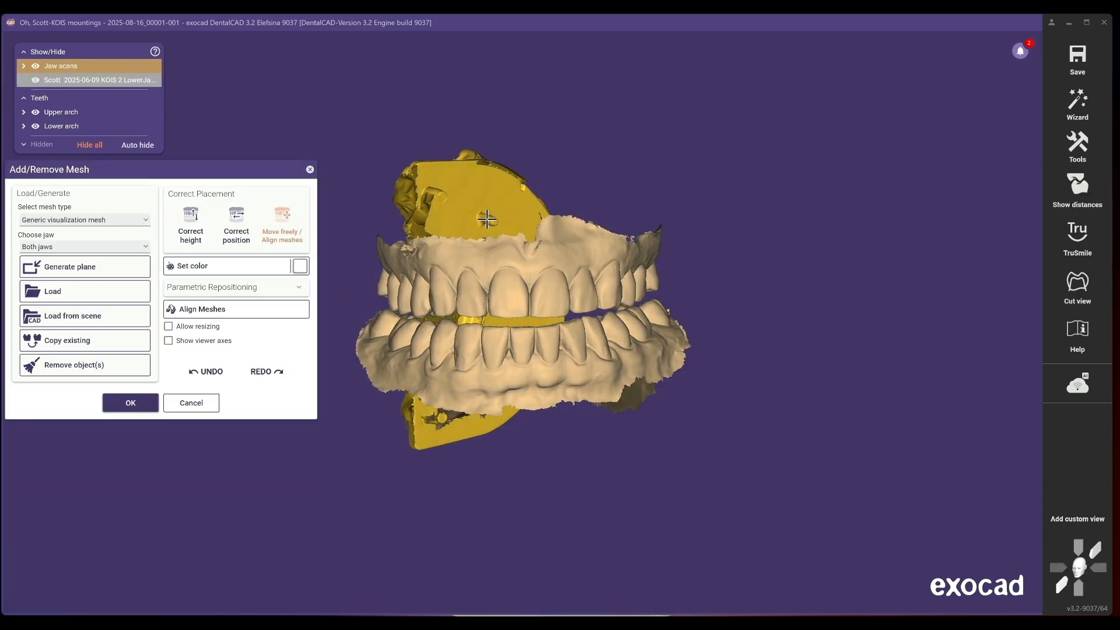
pyautogui.moveTo(477, 203); pyautogui.dragTo(822, 136)
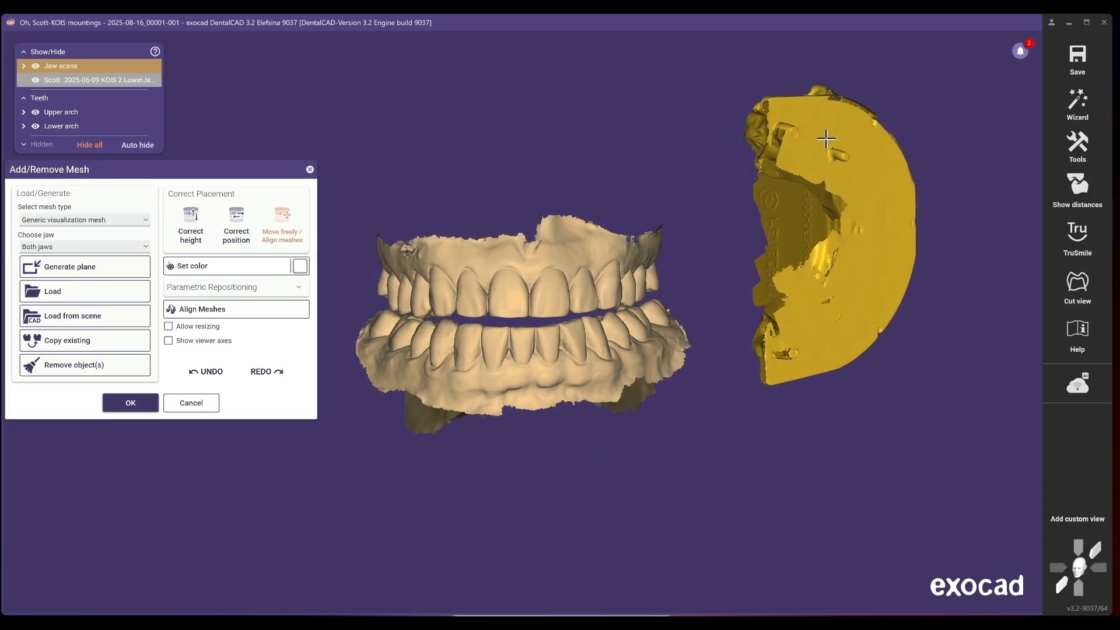
pyautogui.keyDown('ctrl'); pyautogui.middleClick(639, 335); pyautogui.keyUp('ctrl')
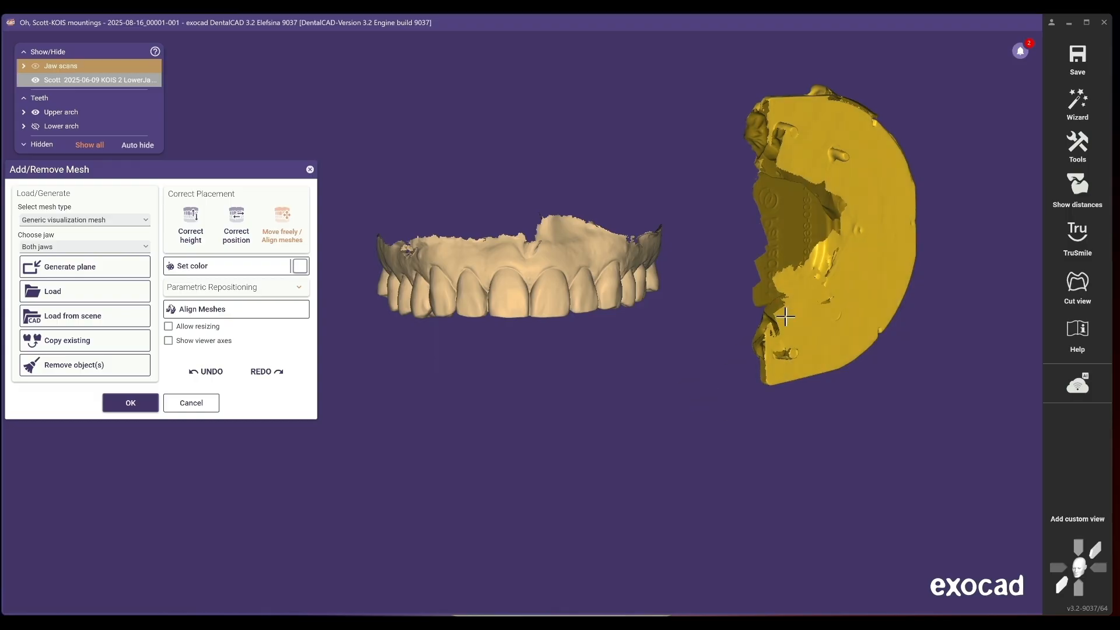
# - Rotate the KOIS mesh so its occlusal side faces the same way as the upper arch
pyautogui.moveTo(793, 134); pyautogui.dragTo(798, 134)
pyautogui.moveTo(810, 125); pyautogui.dragTo(834, 257, button='right')
pyautogui.moveTo(850, 264); pyautogui.dragTo(846, 295)
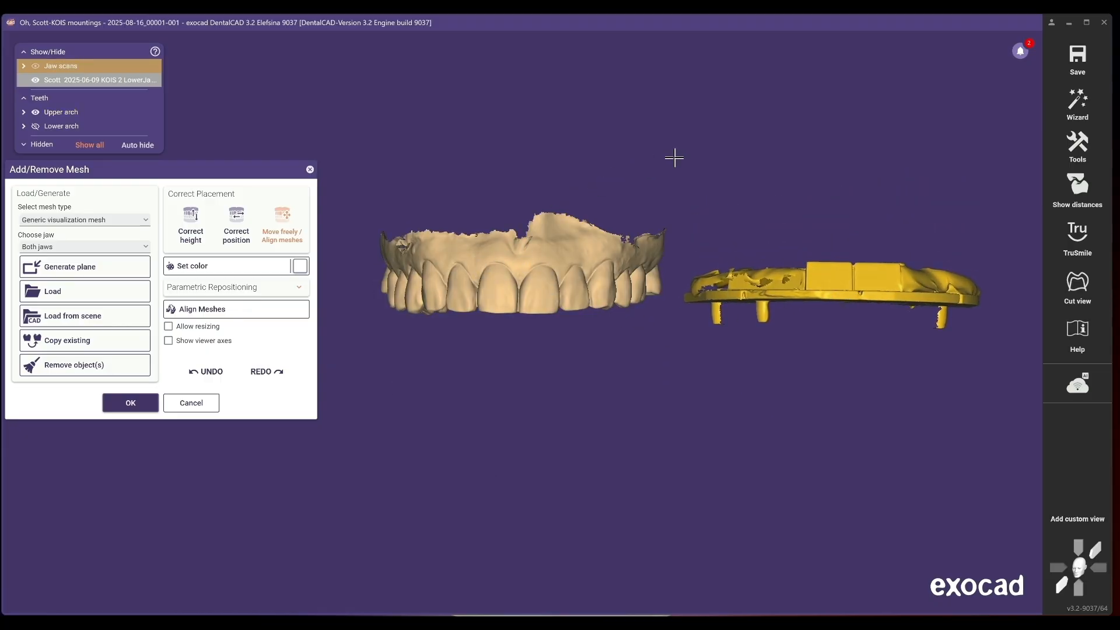
pyautogui.moveTo(623, 357); pyautogui.dragTo(461, 450, button='right')
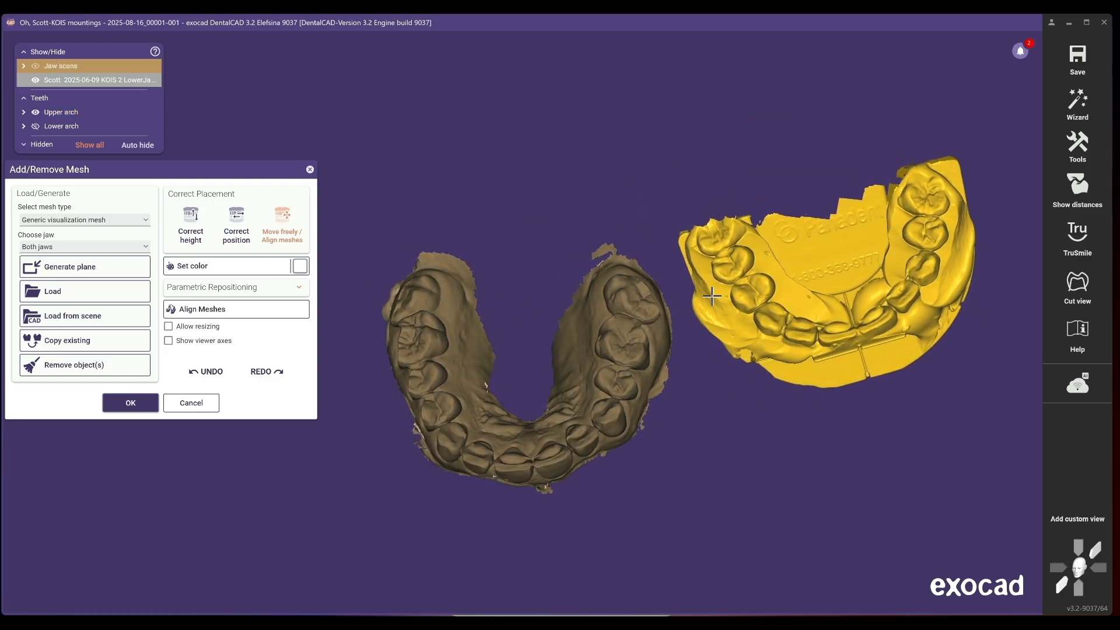
# - Try aligning the KOIS mesh to the upper arch by picking six matching point pairs and performing the alignment
pyautogui.click(239, 310)
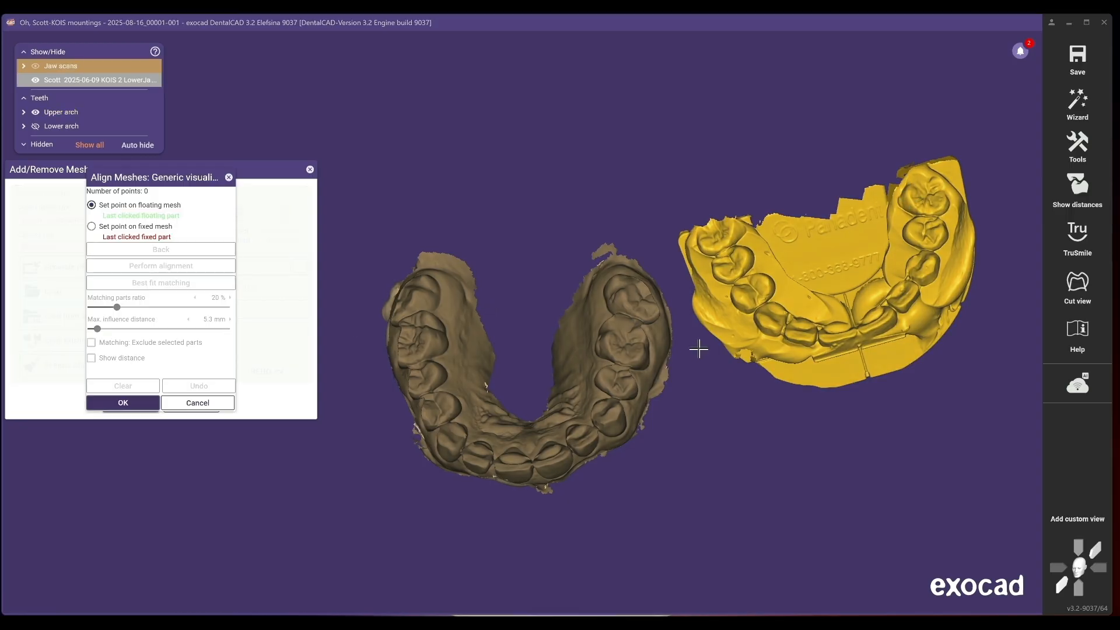
pyautogui.click(908, 193)
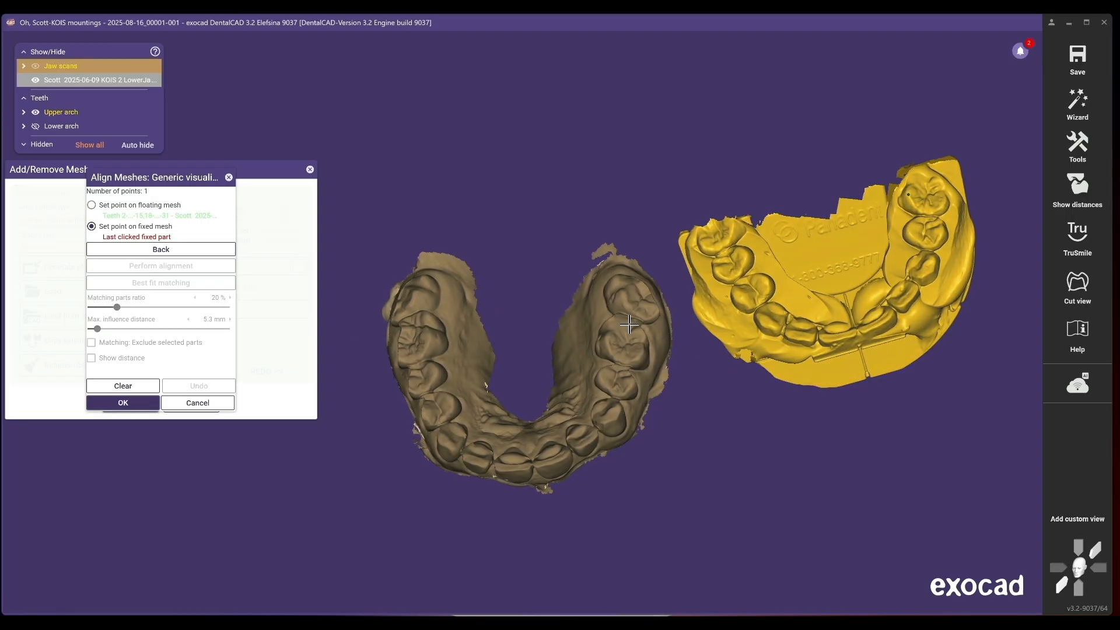
pyautogui.click(607, 342)
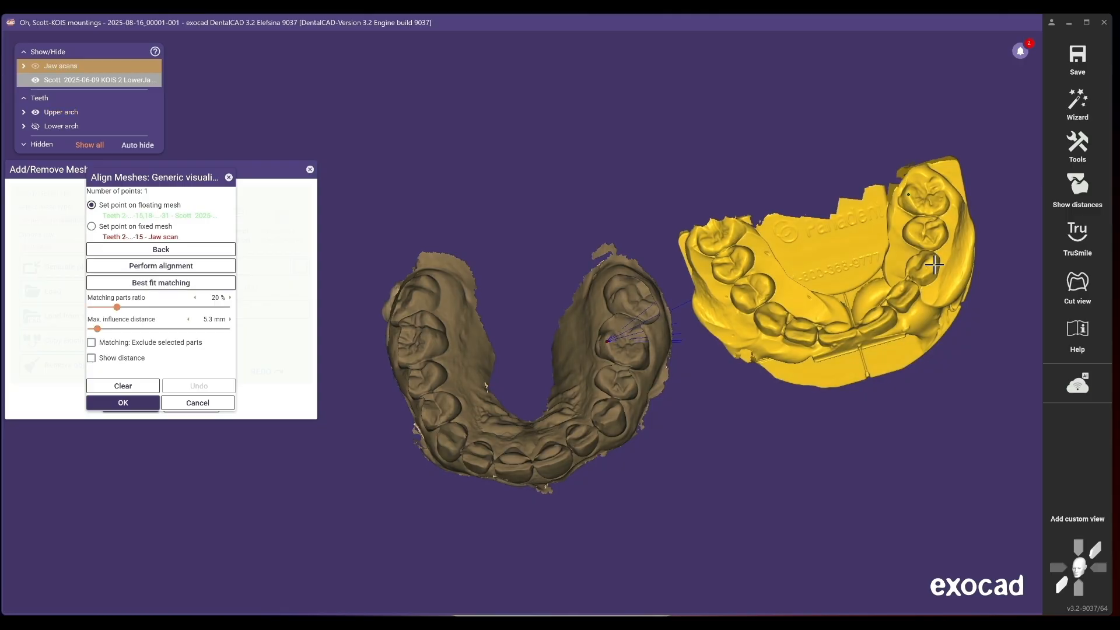
pyautogui.click(939, 230)
pyautogui.click(632, 379)
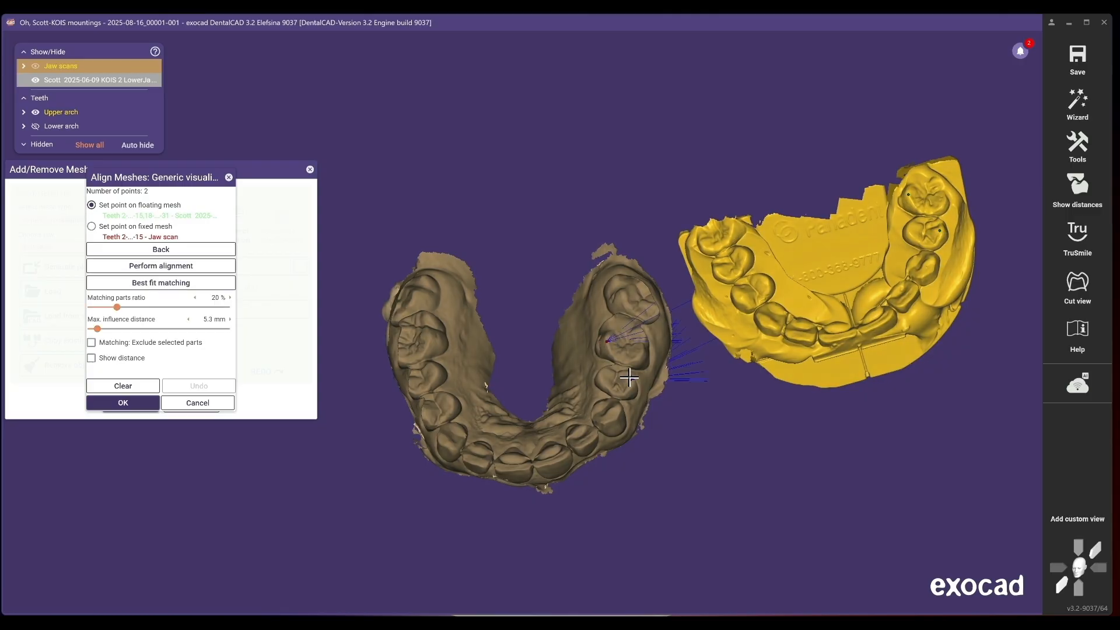
pyautogui.click(927, 265)
pyautogui.click(612, 414)
pyautogui.click(767, 321)
pyautogui.click(445, 440)
pyautogui.click(766, 281)
pyautogui.click(450, 401)
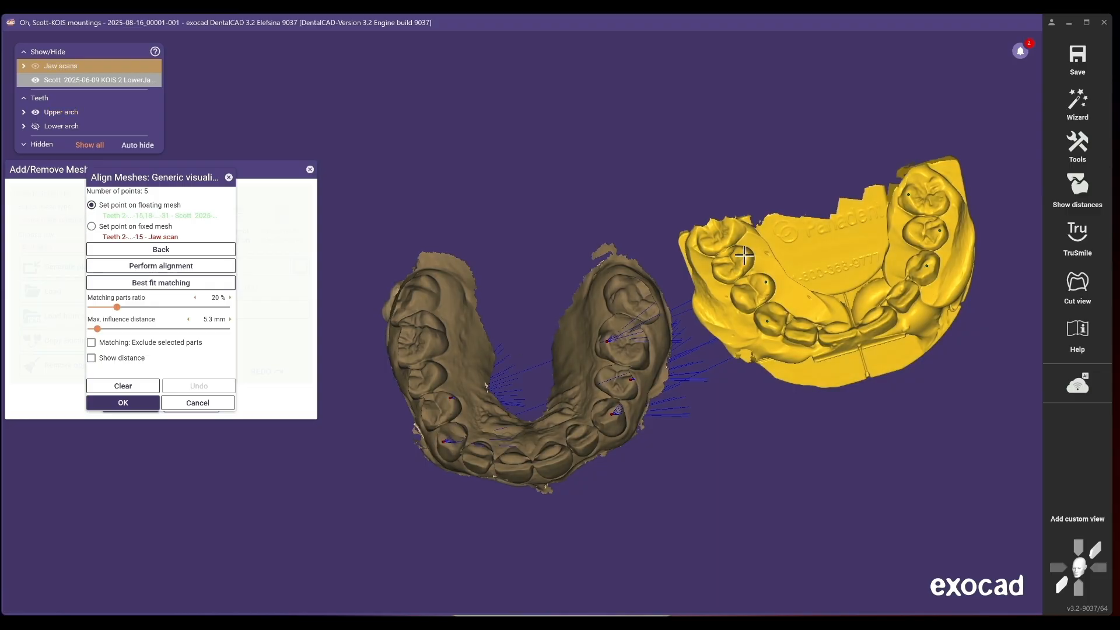
pyautogui.click(744, 253)
pyautogui.click(434, 367)
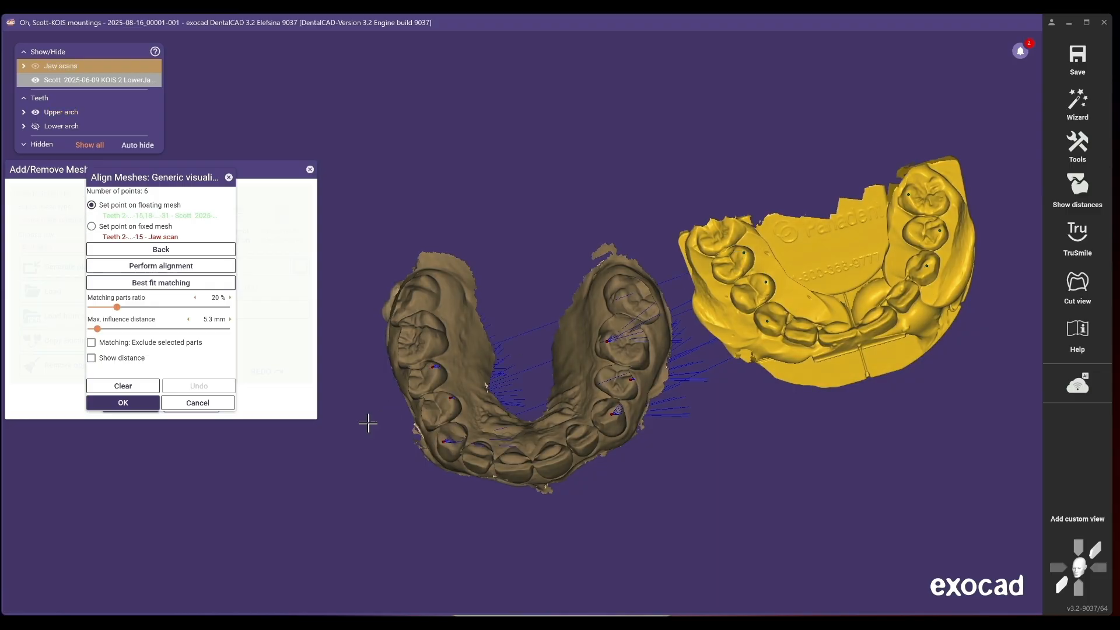
pyautogui.click(162, 266)
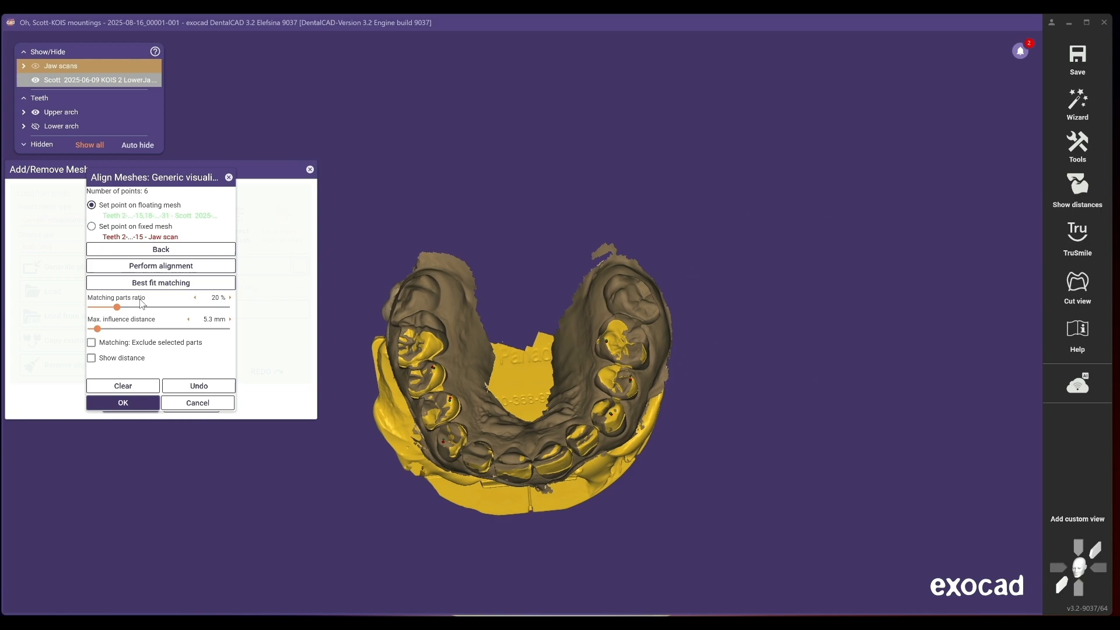
# - Run best-fit matching on the trial alignment and display the distance map
pyautogui.click(144, 283)
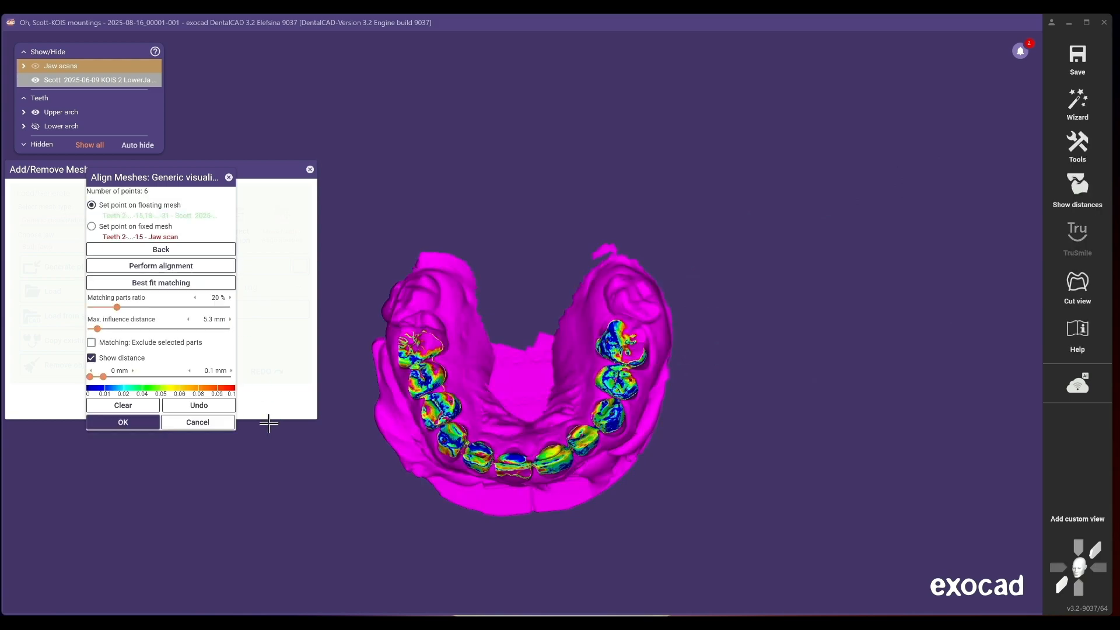
pyautogui.moveTo(532, 494); pyautogui.dragTo(533, 496, button='right')
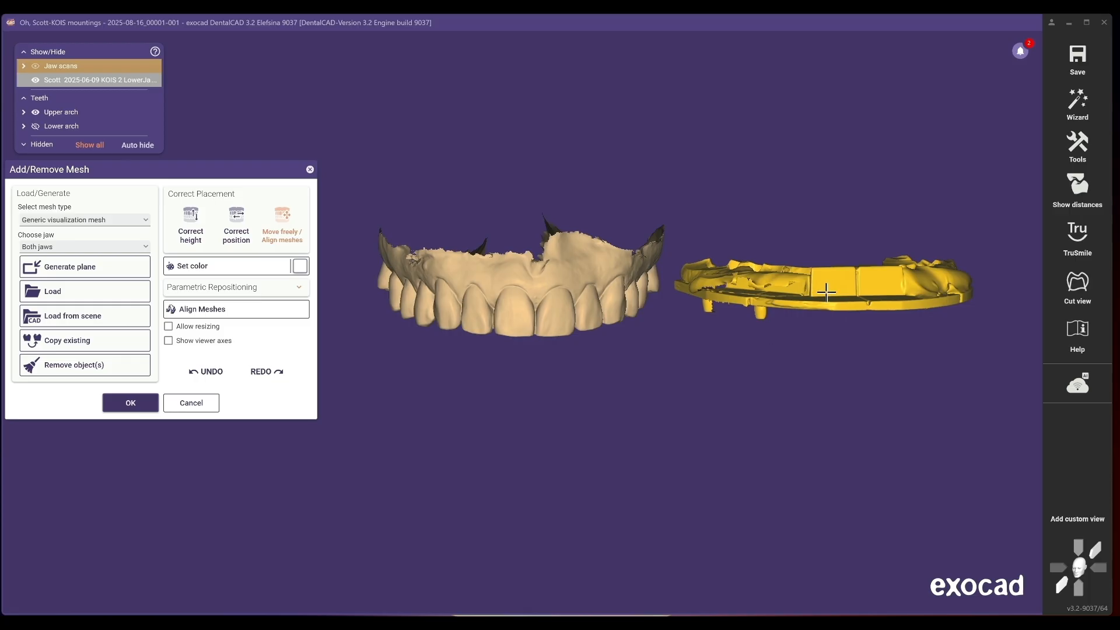
# - Restart Align Meshes and pick six matching point pairs on the upper arch teeth and the KOIS mesh teeth
pyautogui.moveTo(833, 304); pyautogui.dragTo(738, 438, button='right')
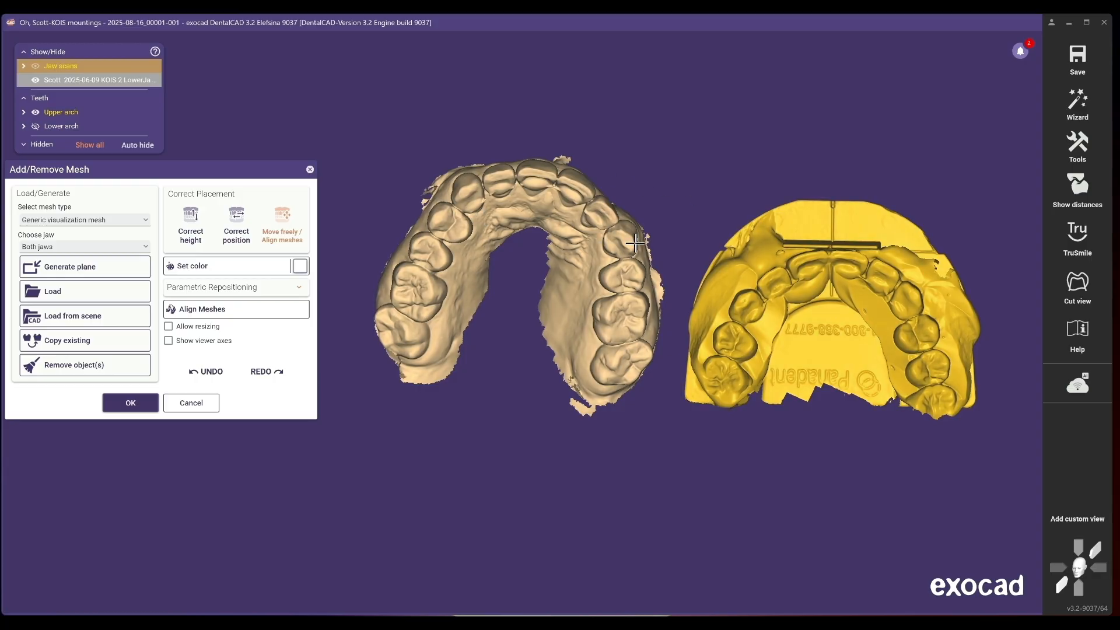
pyautogui.click(288, 310)
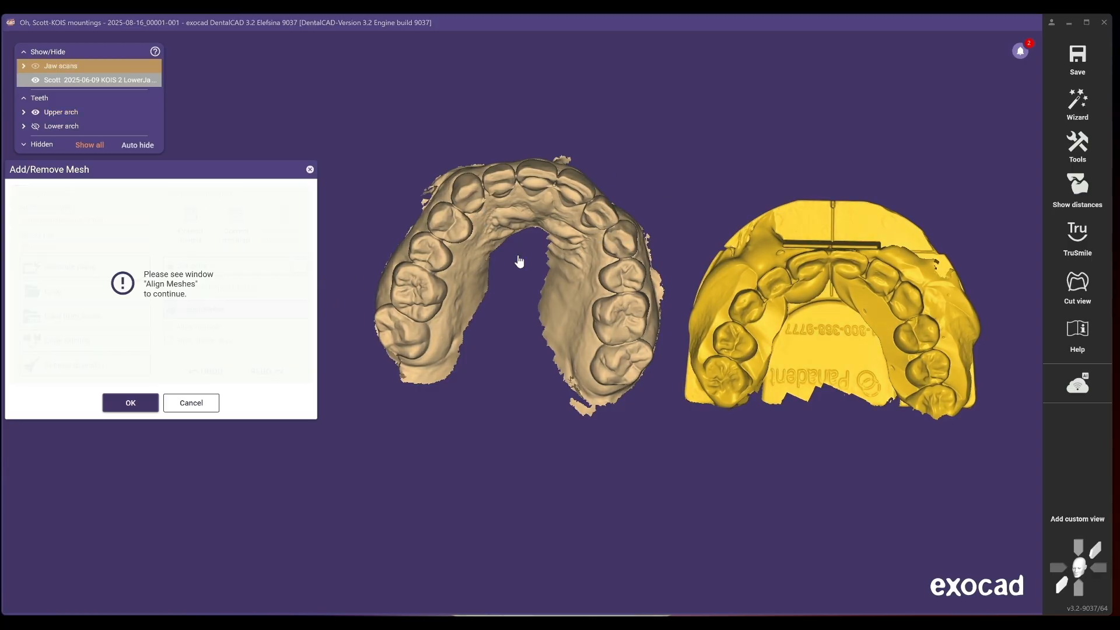
pyautogui.click(631, 240)
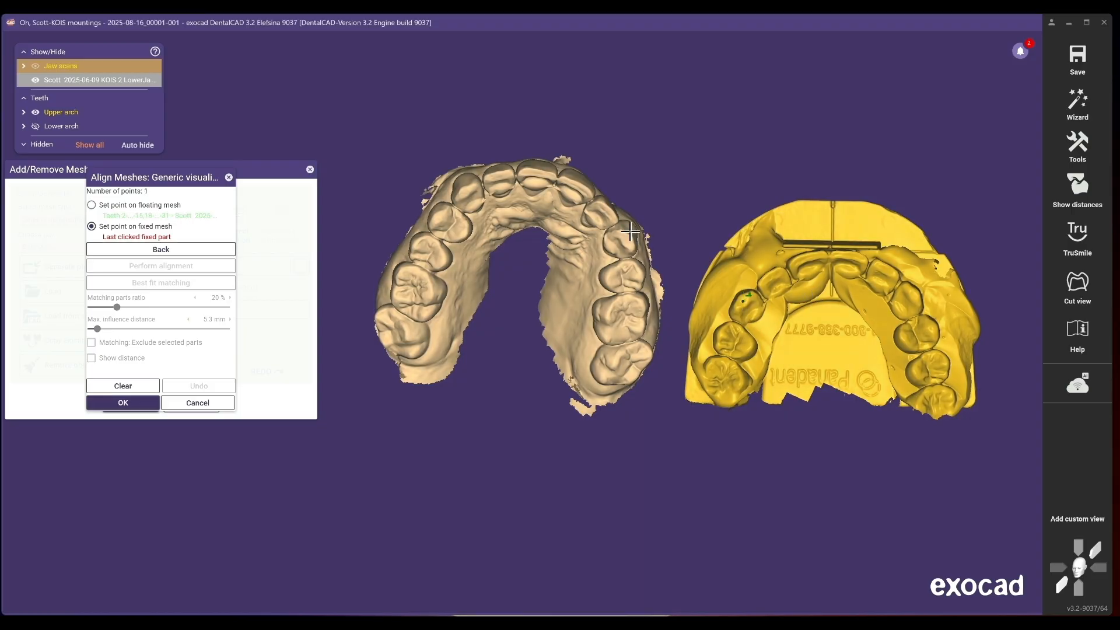
pyautogui.click(743, 301)
pyautogui.click(723, 337)
pyautogui.click(637, 277)
pyautogui.click(709, 361)
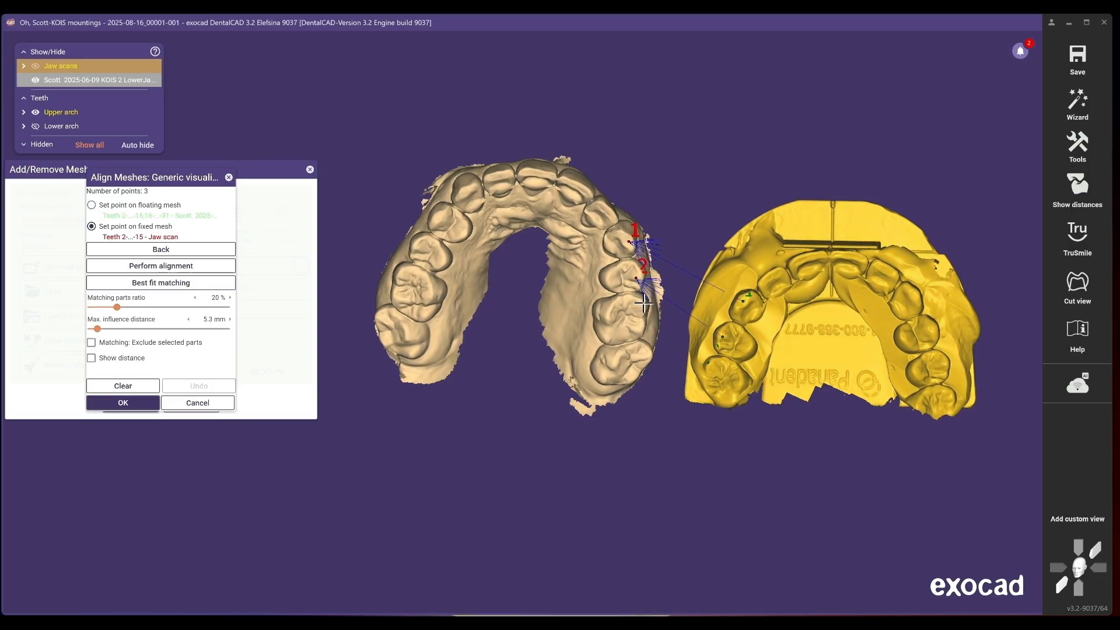
pyautogui.click(644, 303)
pyautogui.click(914, 294)
pyautogui.click(465, 193)
pyautogui.click(933, 328)
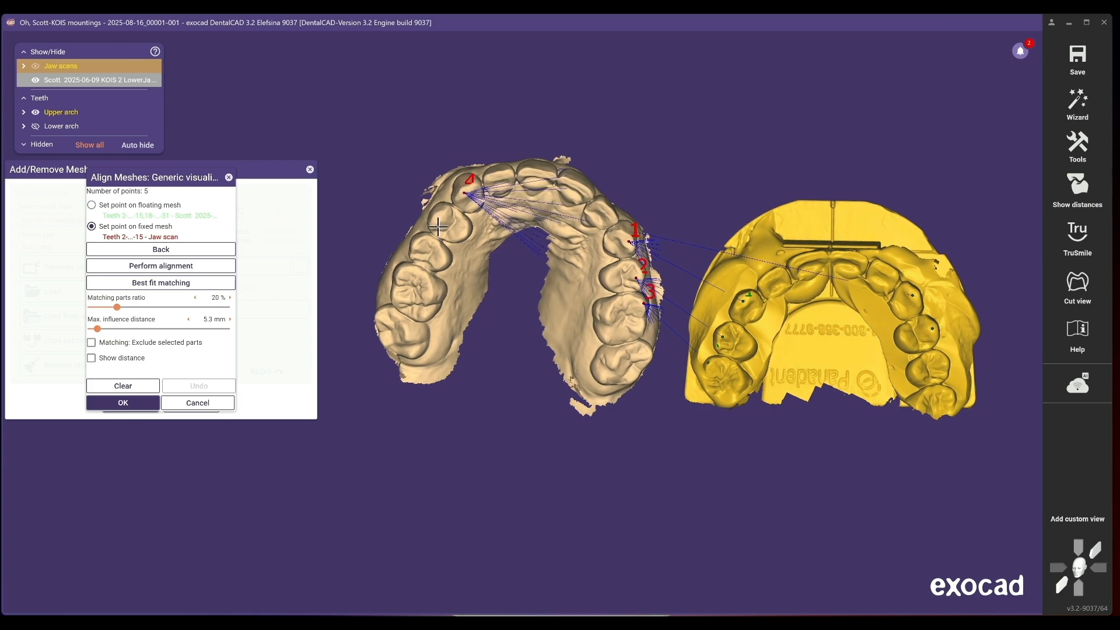
pyautogui.click(438, 218)
pyautogui.click(944, 365)
pyautogui.click(414, 247)
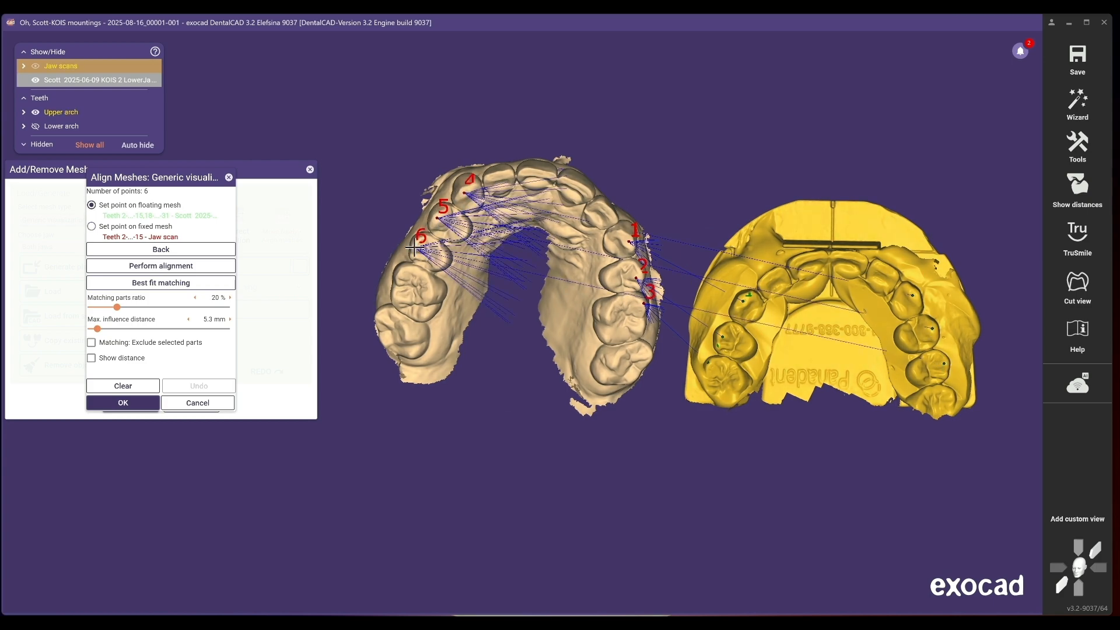
# - Perform the alignment with best-fit matching, then confirm the mesh alignment and close the Add/Remove Mesh tool
pyautogui.click(162, 270)
pyautogui.click(158, 284)
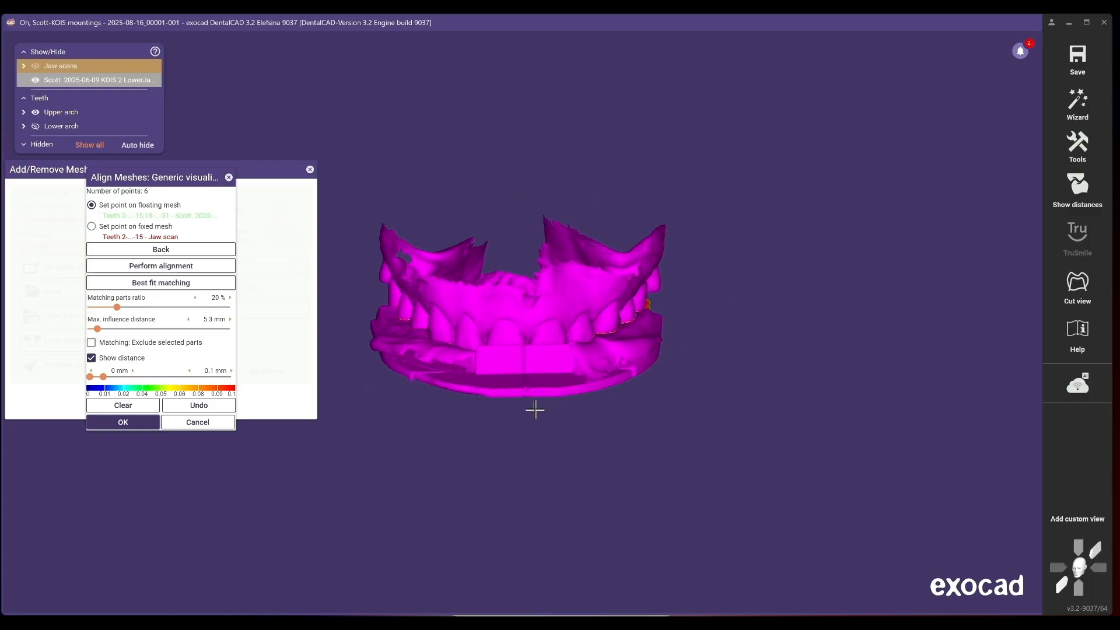
pyautogui.click(121, 425)
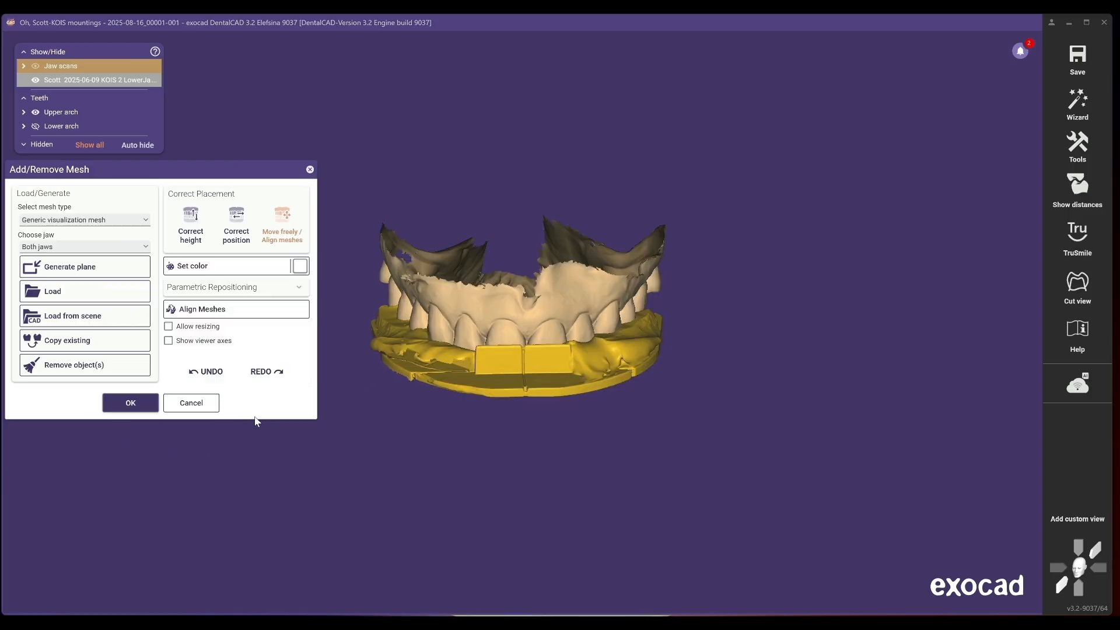
pyautogui.click(117, 403)
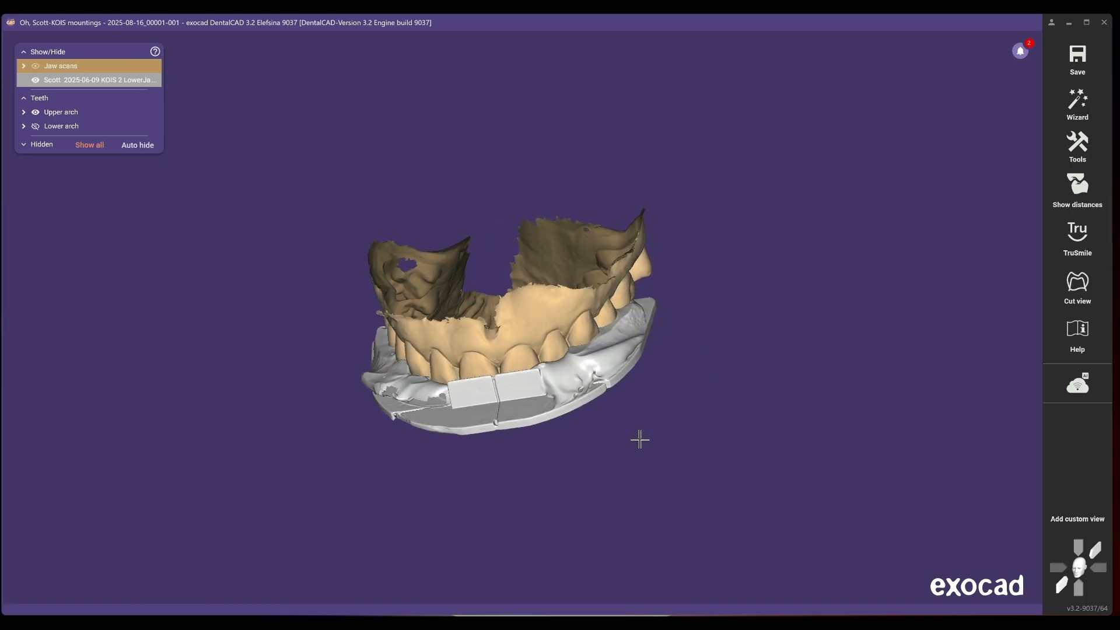
# - Open the Articulator tool and inspect the mounted upper arch with the KOIS mesh toggled hidden and shown
pyautogui.click(1075, 144)
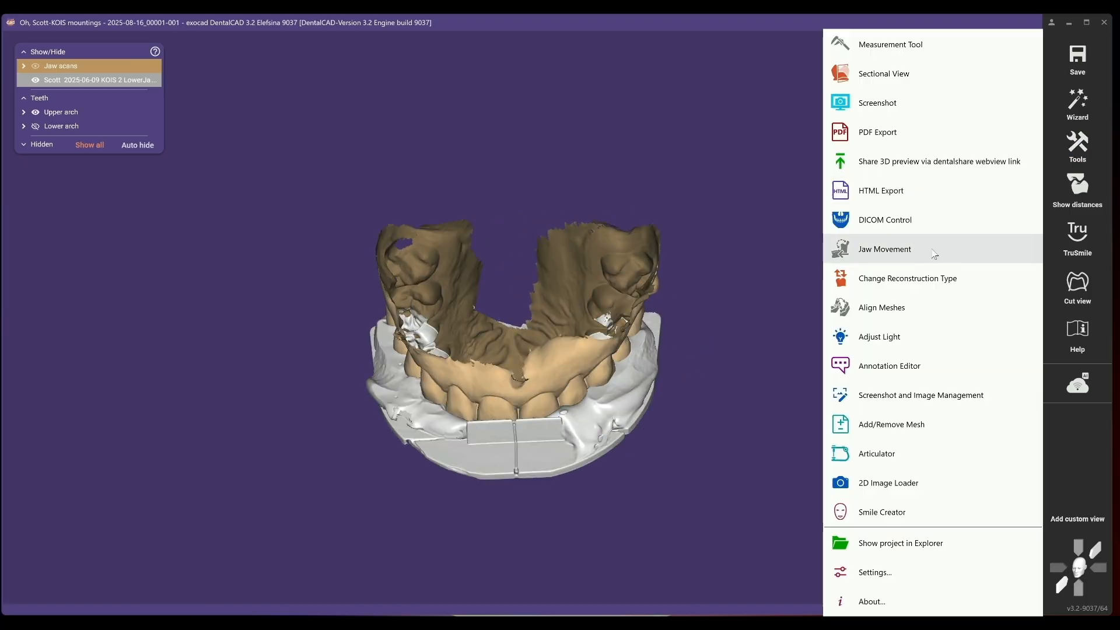
pyautogui.click(876, 454)
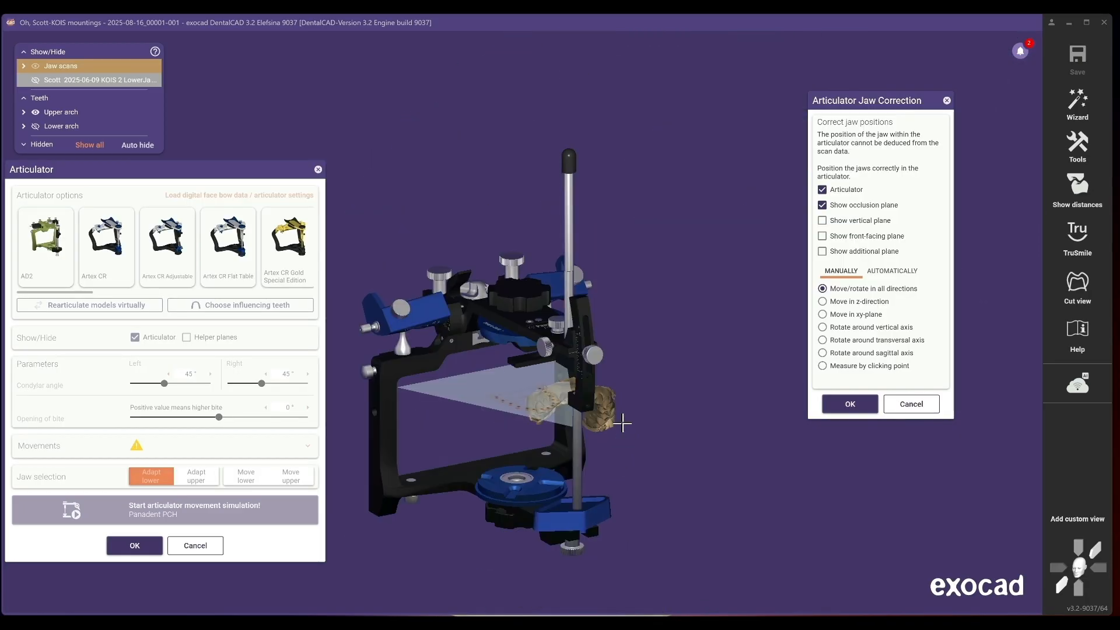
pyautogui.click(35, 80)
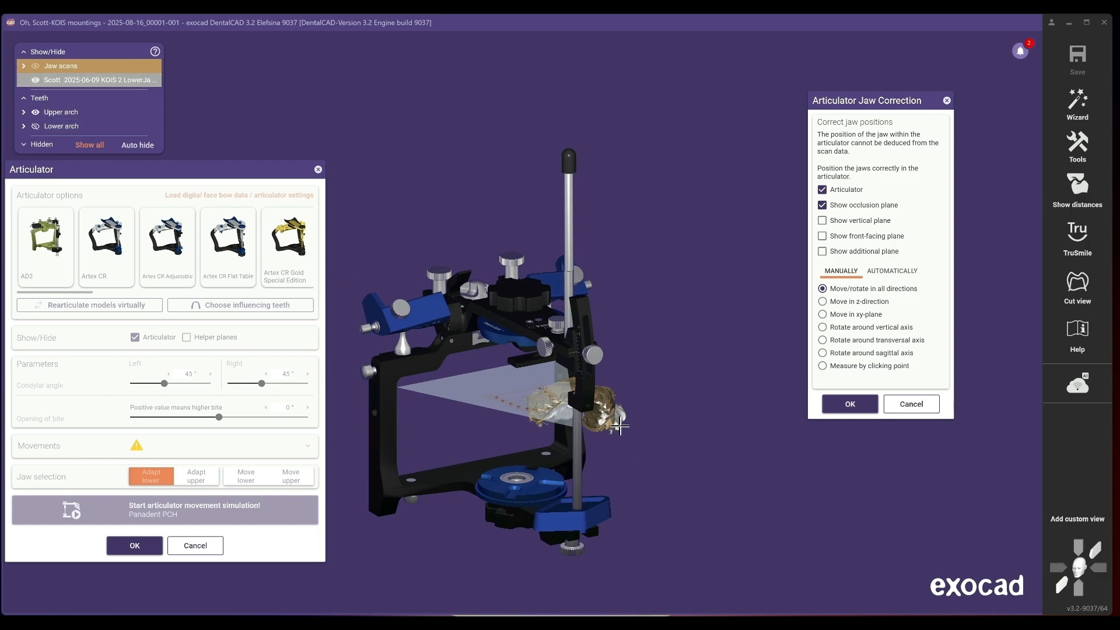
pyautogui.moveTo(619, 428); pyautogui.dragTo(606, 388, button='right')
pyautogui.click(36, 80)
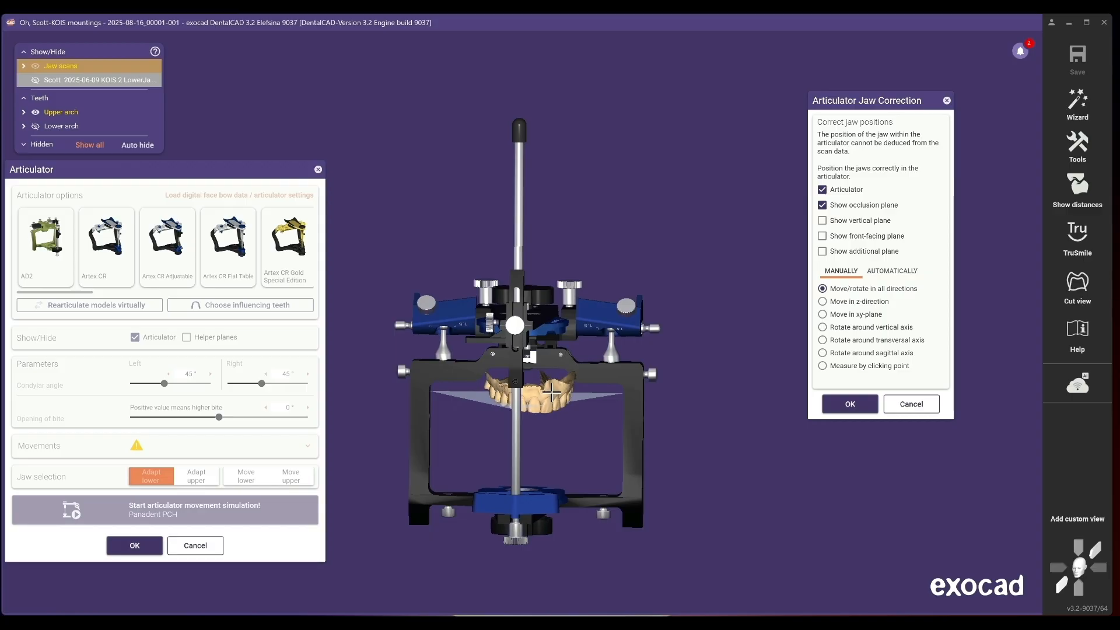
pyautogui.moveTo(552, 394)
pyautogui.mouseDown()
pyautogui.moveTo(522, 389)
pyautogui.moveTo(555, 387)
pyautogui.mouseUp()
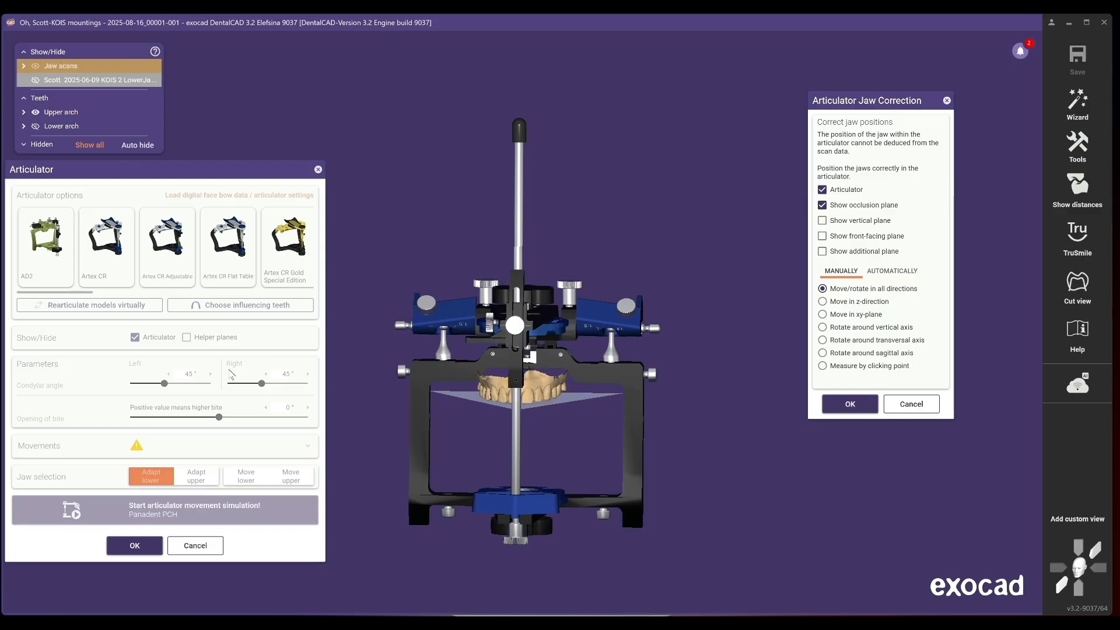
pyautogui.click(36, 82)
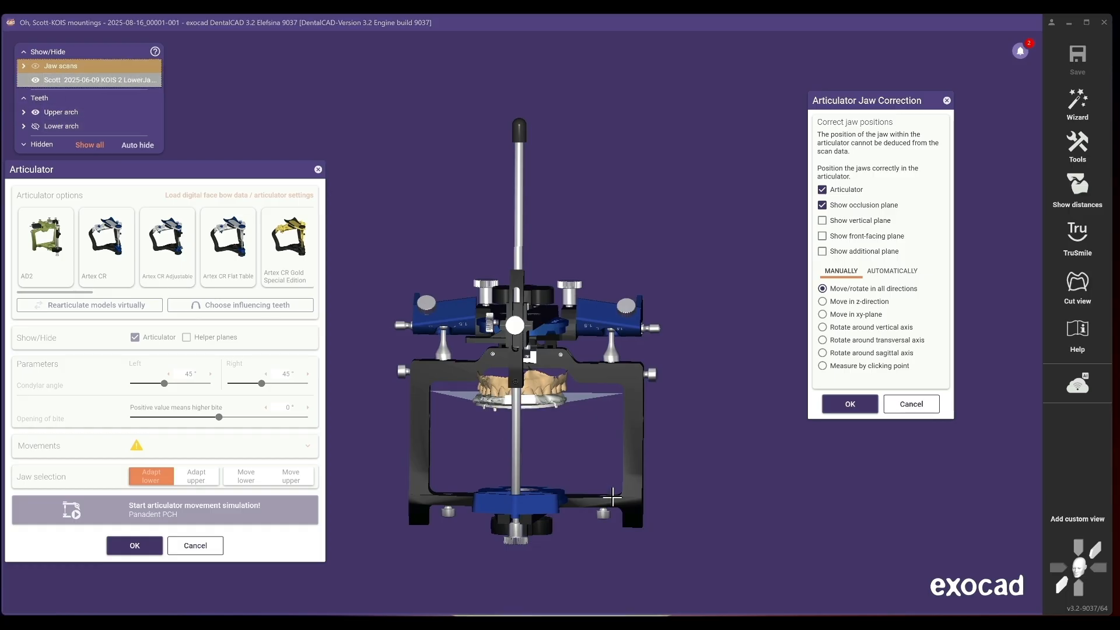
pyautogui.moveTo(571, 459); pyautogui.dragTo(562, 458, button='right')
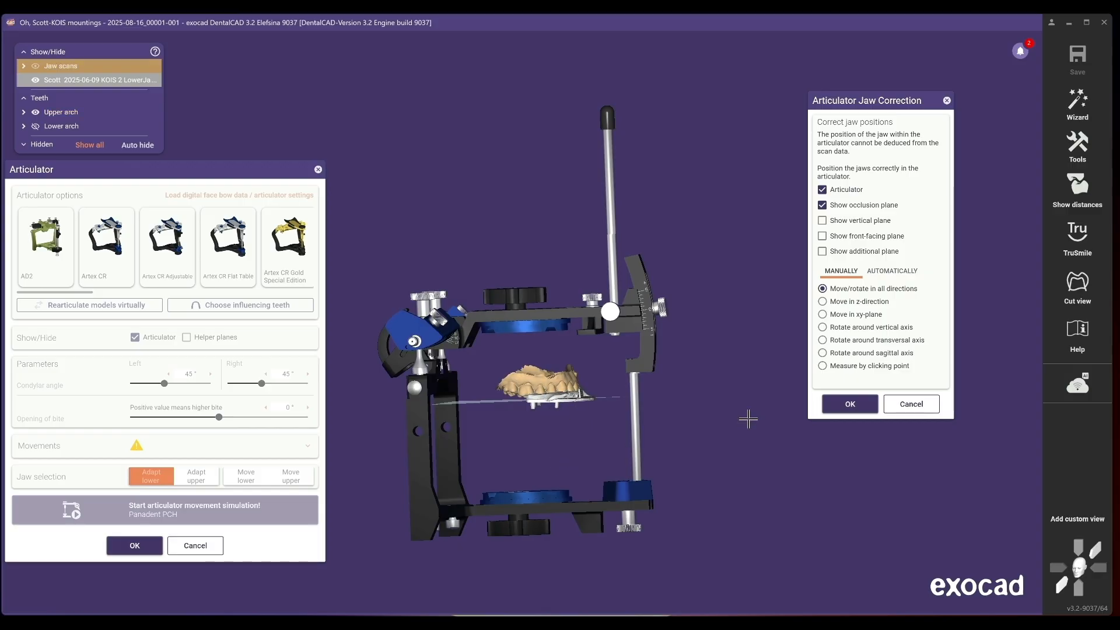
# - Hide the articulator from the jaw correction view and make the KOIS mesh transparent
pyautogui.click(1077, 590)
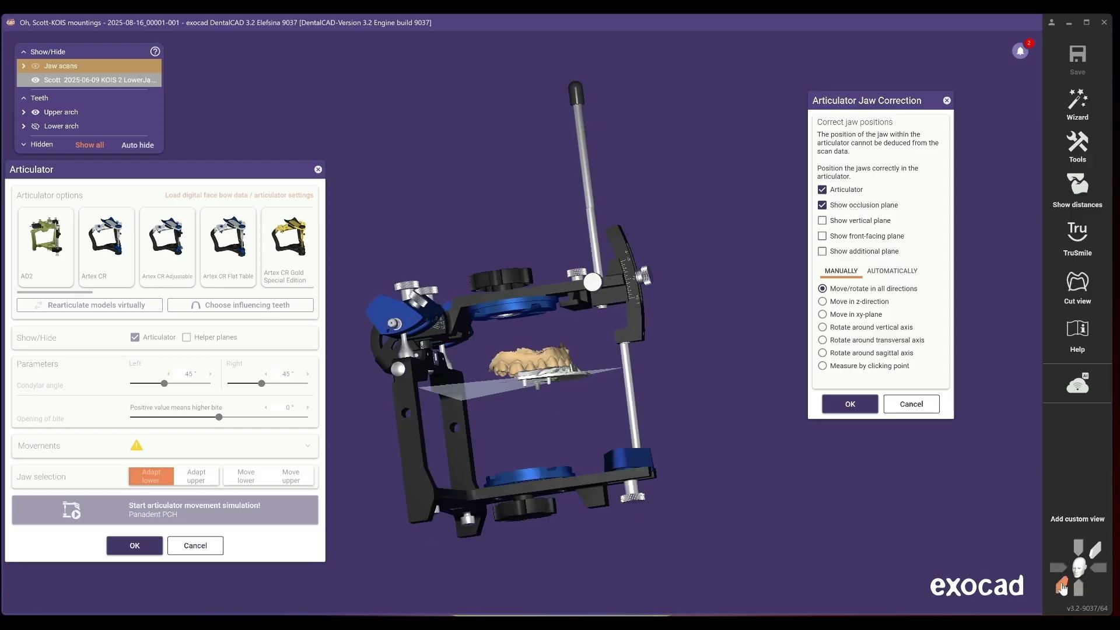
pyautogui.click(823, 191)
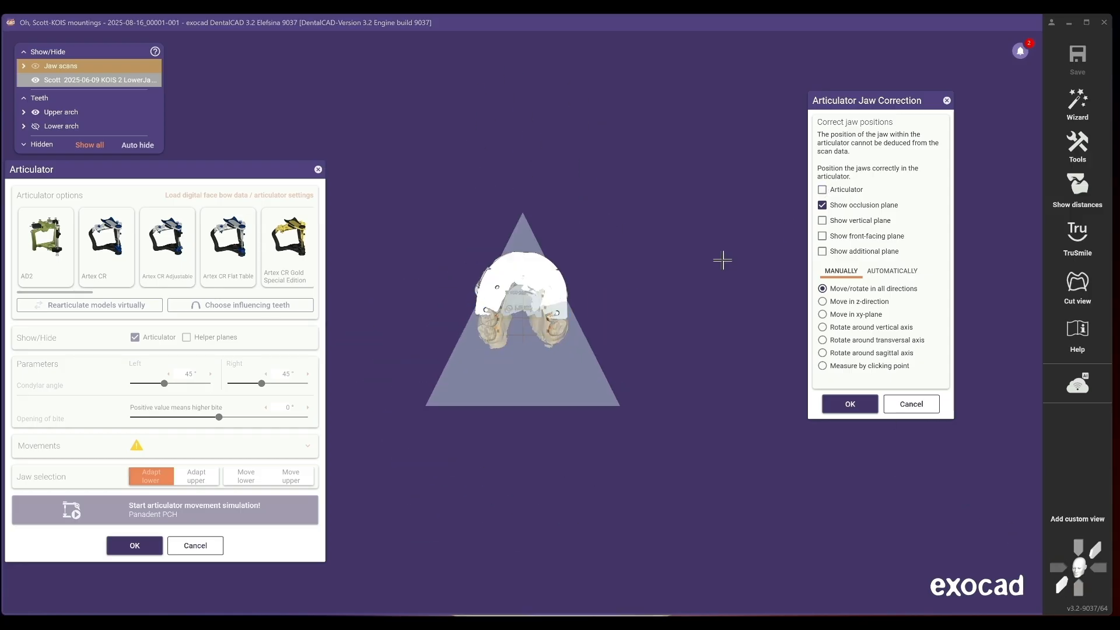
pyautogui.keyDown('shift'); pyautogui.middleClick(480, 278); pyautogui.keyUp('shift')
# - Rotate the jaws around the vertical axis to center the KOIS mesh on the occlusion plane
pyautogui.scroll(5, 535, 290)
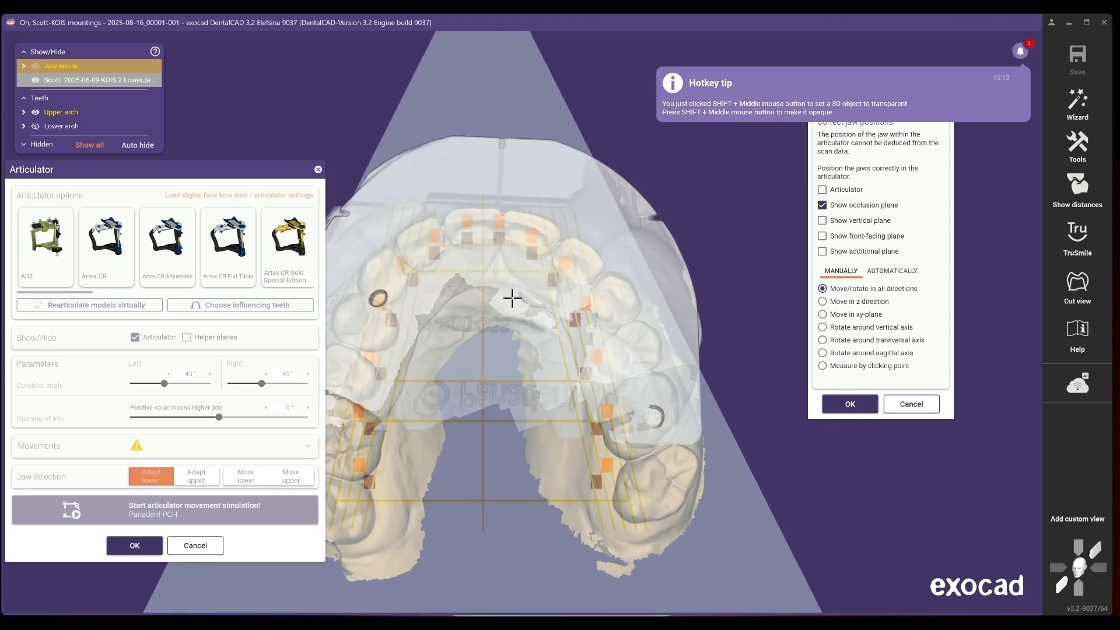
pyautogui.scroll(-2, 514, 310)
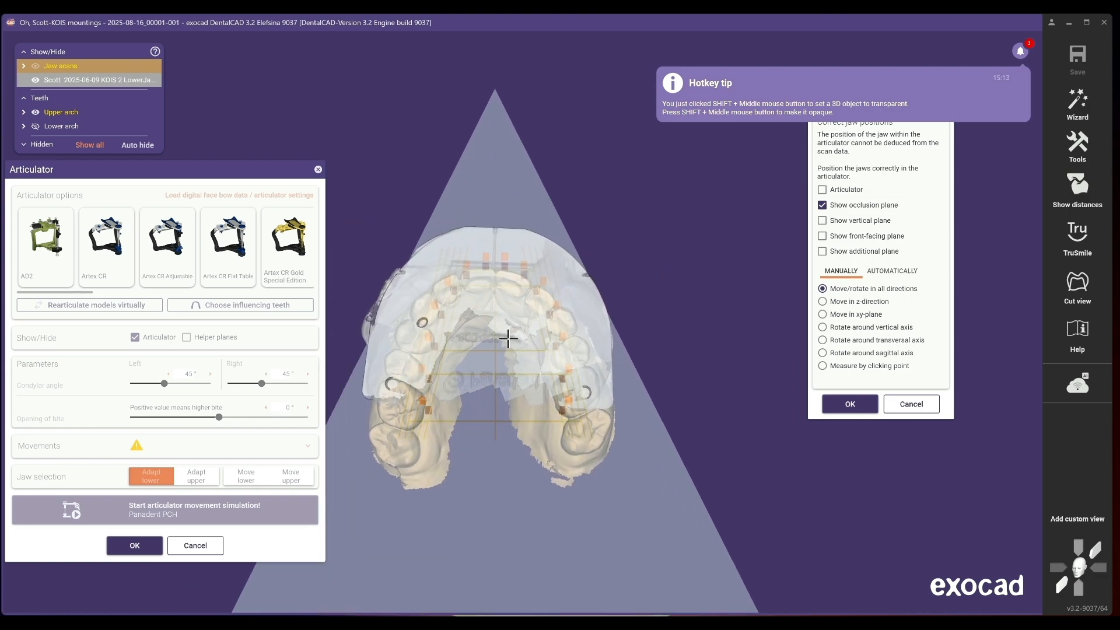
pyautogui.moveTo(506, 334); pyautogui.dragTo(524, 356)
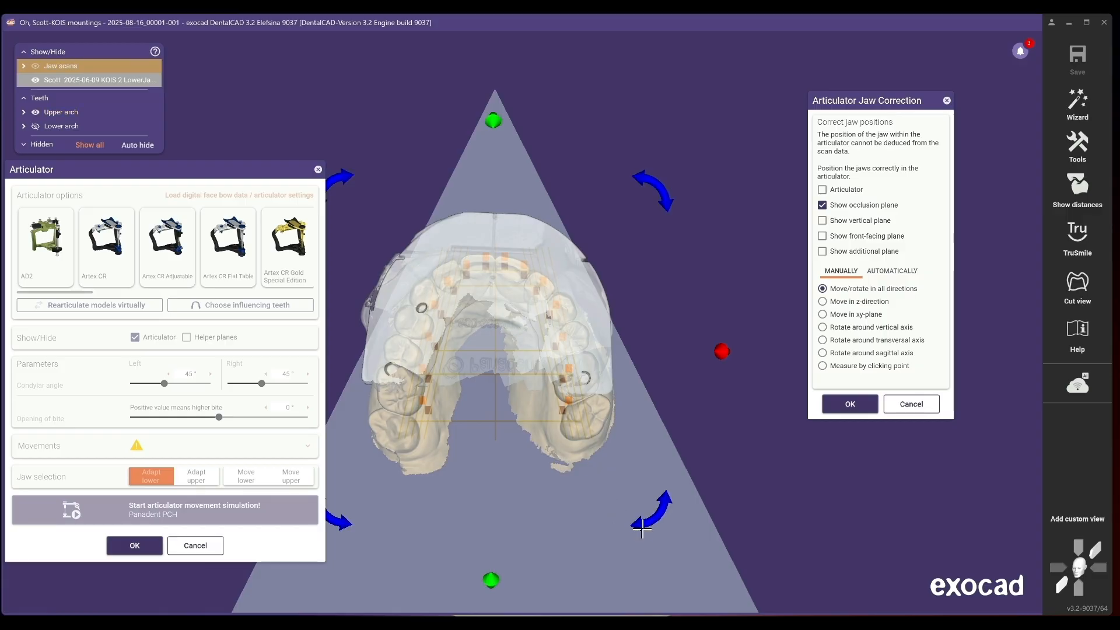
pyautogui.moveTo(643, 525); pyautogui.dragTo(569, 371)
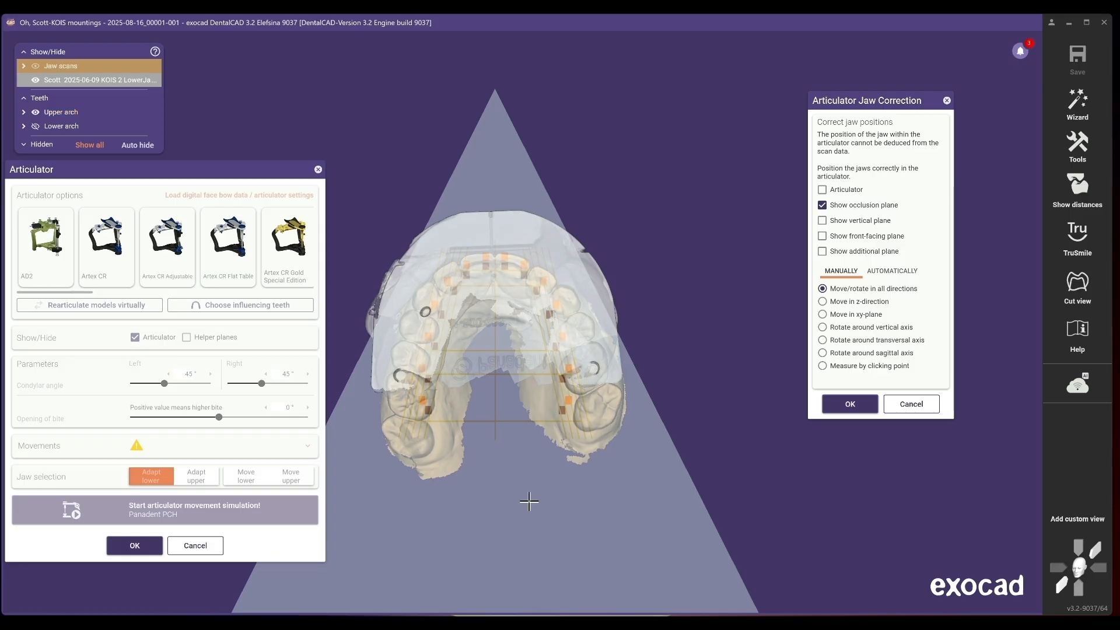
# - Tilt the jaws slightly in side view to level them on the occlusion plane
pyautogui.click(1062, 586)
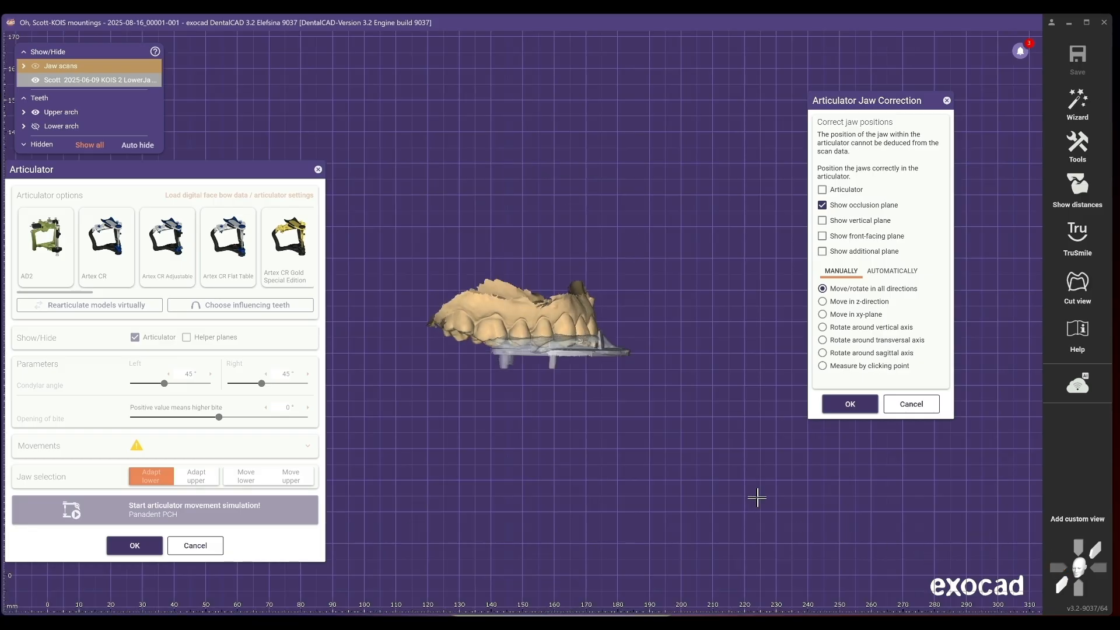
pyautogui.scroll(3, 654, 432)
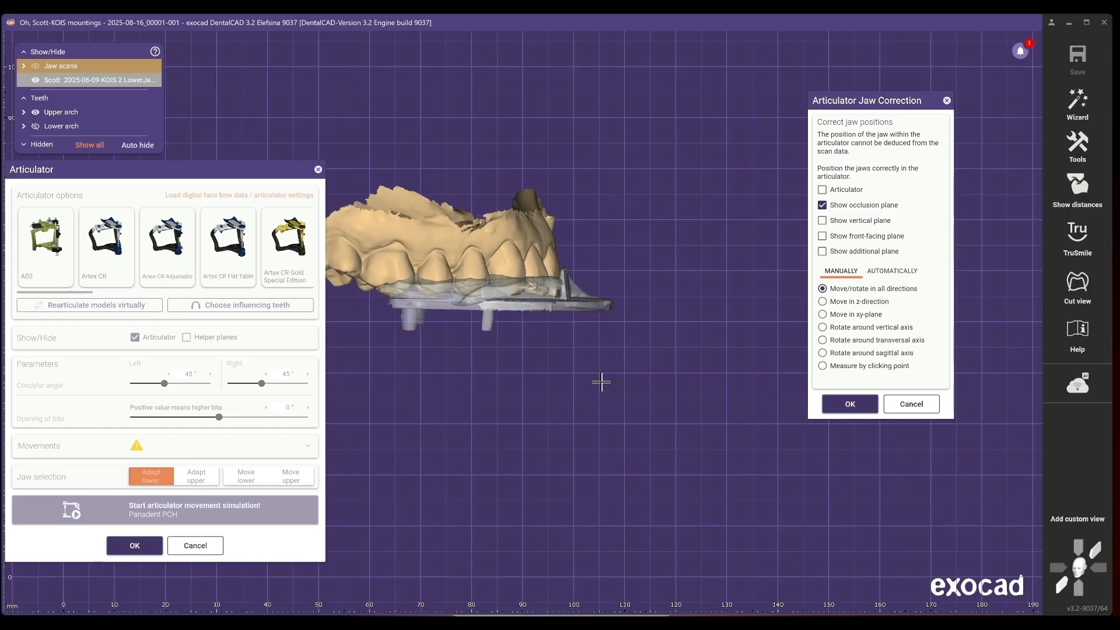
pyautogui.moveTo(601, 382); pyautogui.dragTo(624, 396)
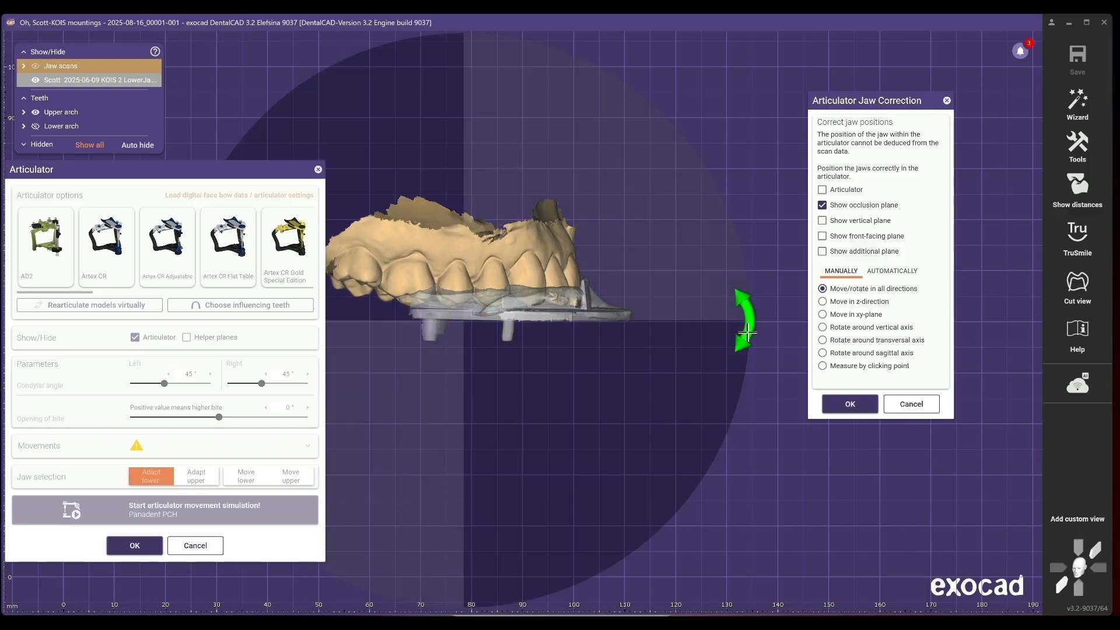
pyautogui.moveTo(747, 333); pyautogui.dragTo(747, 330)
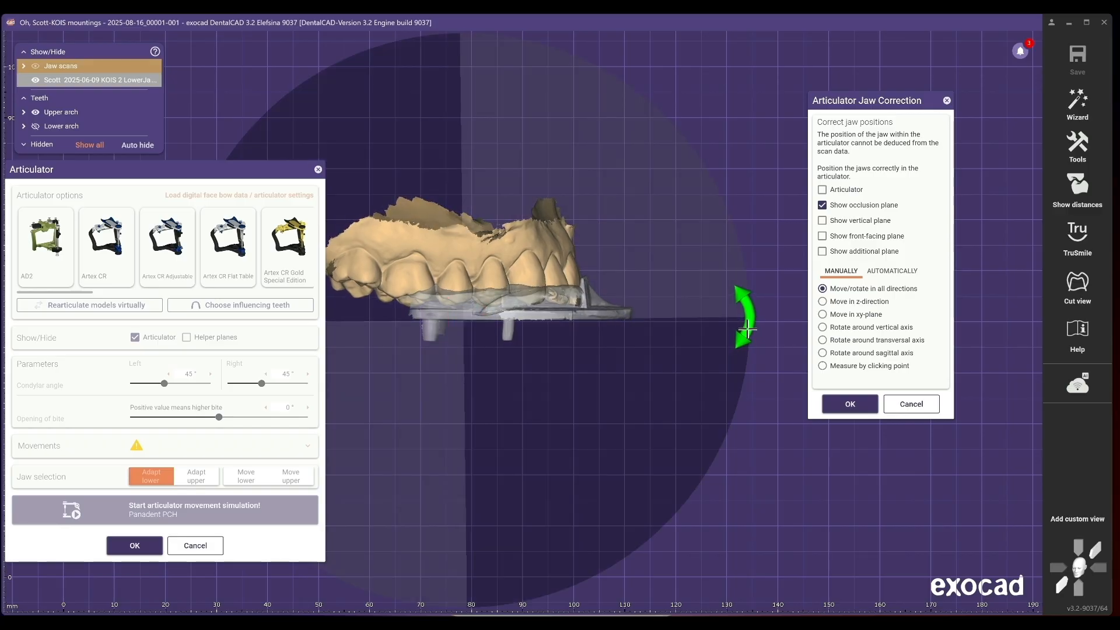
pyautogui.moveTo(577, 293); pyautogui.dragTo(577, 296)
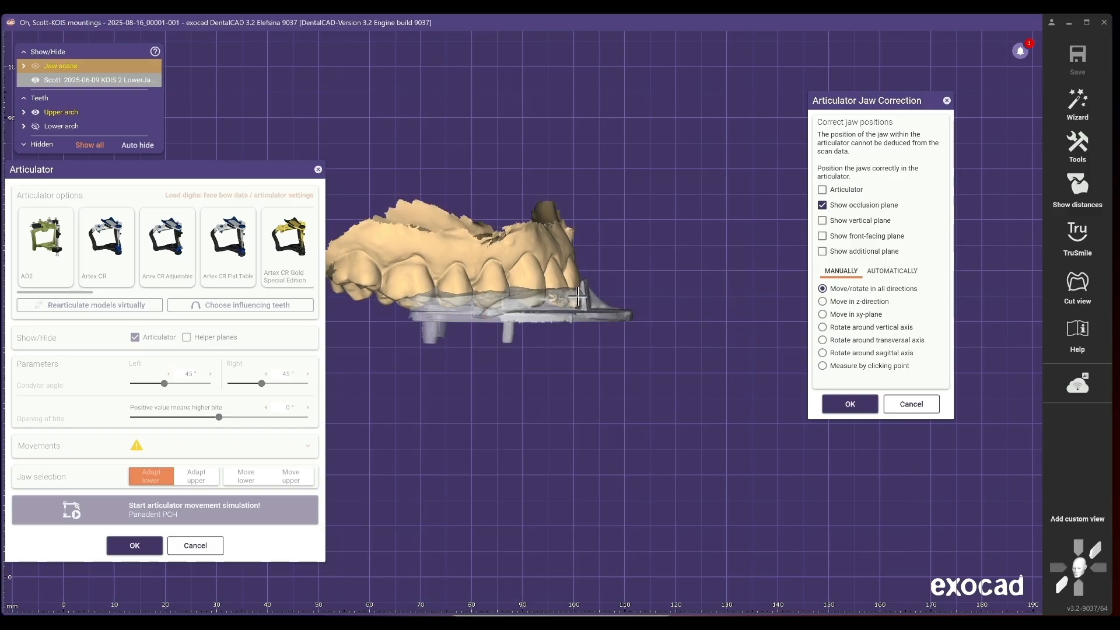
# - Rotate the jaws around the sagittal axis in front view to level the KOIS mesh on the occlusion plane
pyautogui.click(1061, 586)
pyautogui.scroll(5, 529, 354)
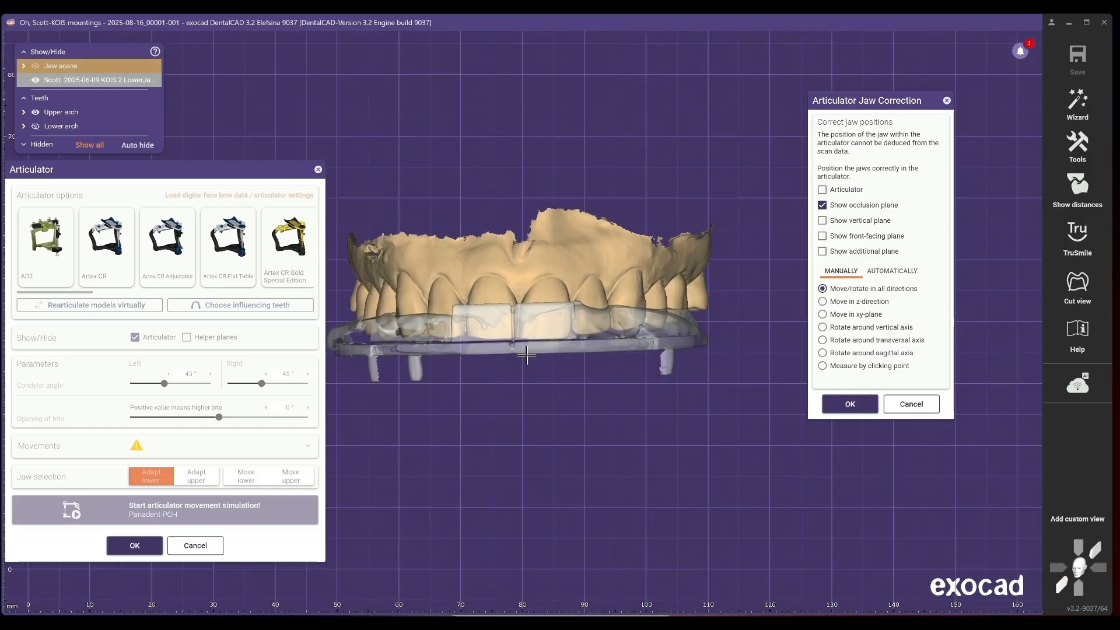
pyautogui.moveTo(572, 395); pyautogui.dragTo(587, 450, button='middle')
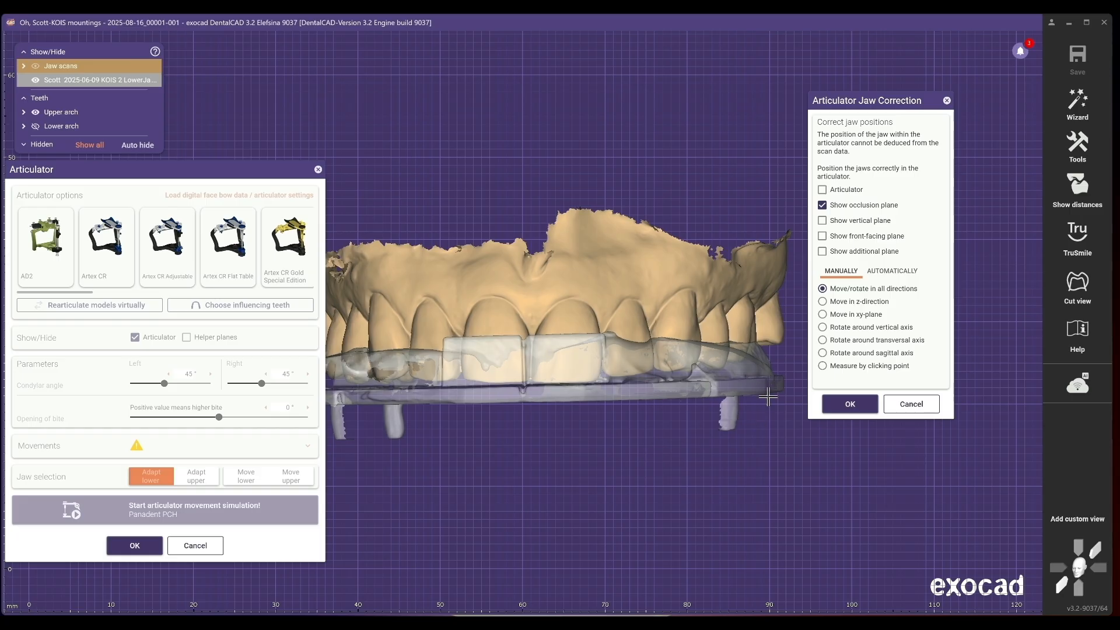
pyautogui.moveTo(1002, 411); pyautogui.dragTo(1002, 422)
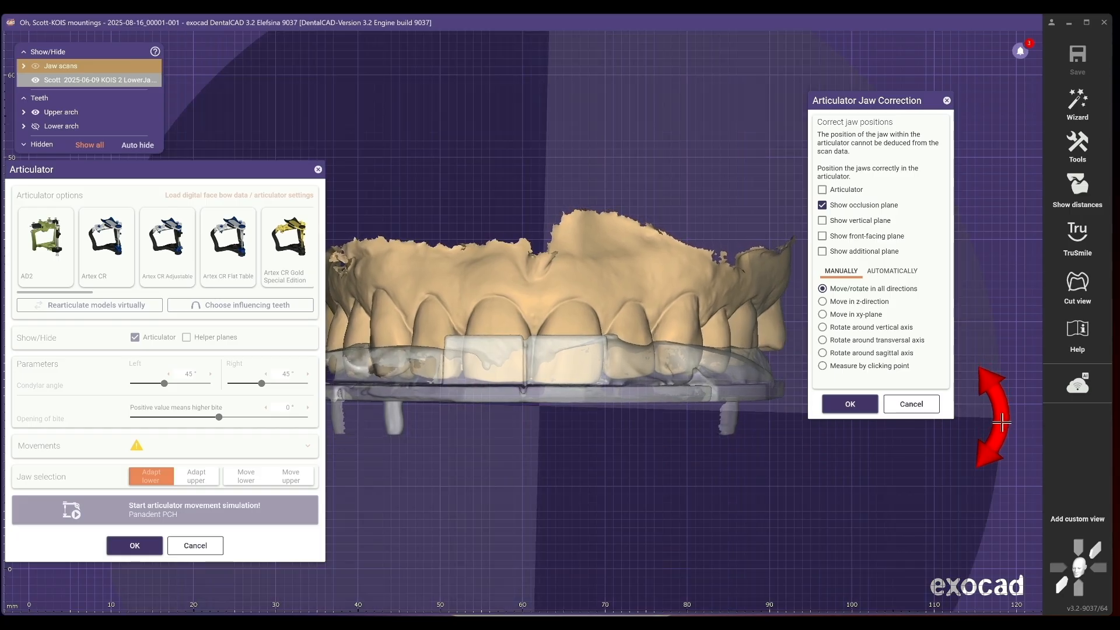
pyautogui.moveTo(572, 373); pyautogui.dragTo(572, 377)
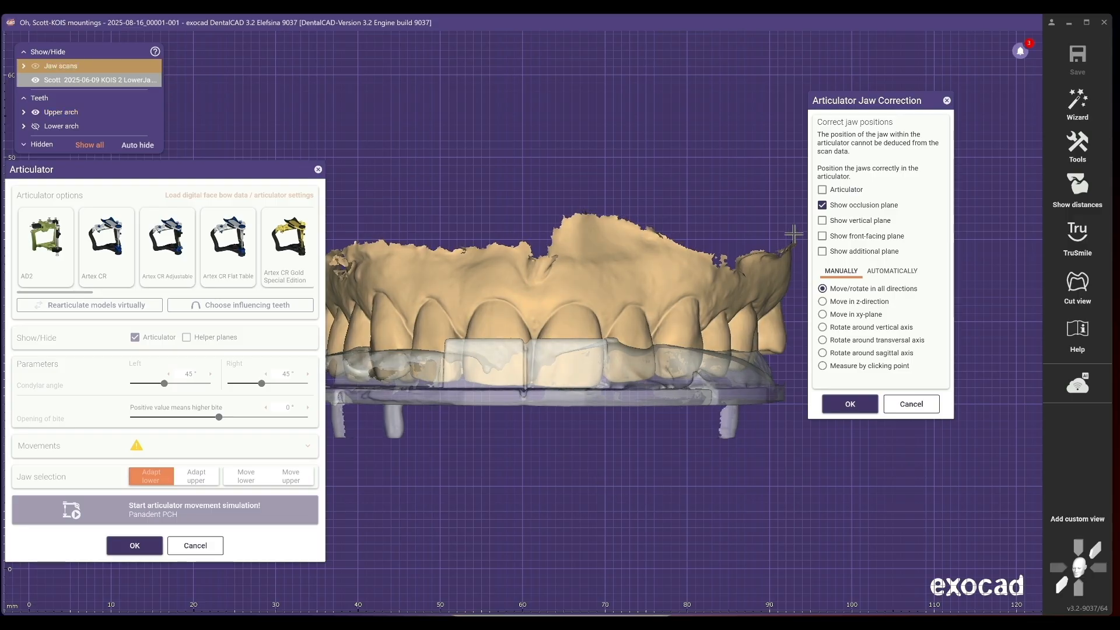
# - Show the articulator again in the jaw correction and move the correction dialog aside
pyautogui.click(822, 190)
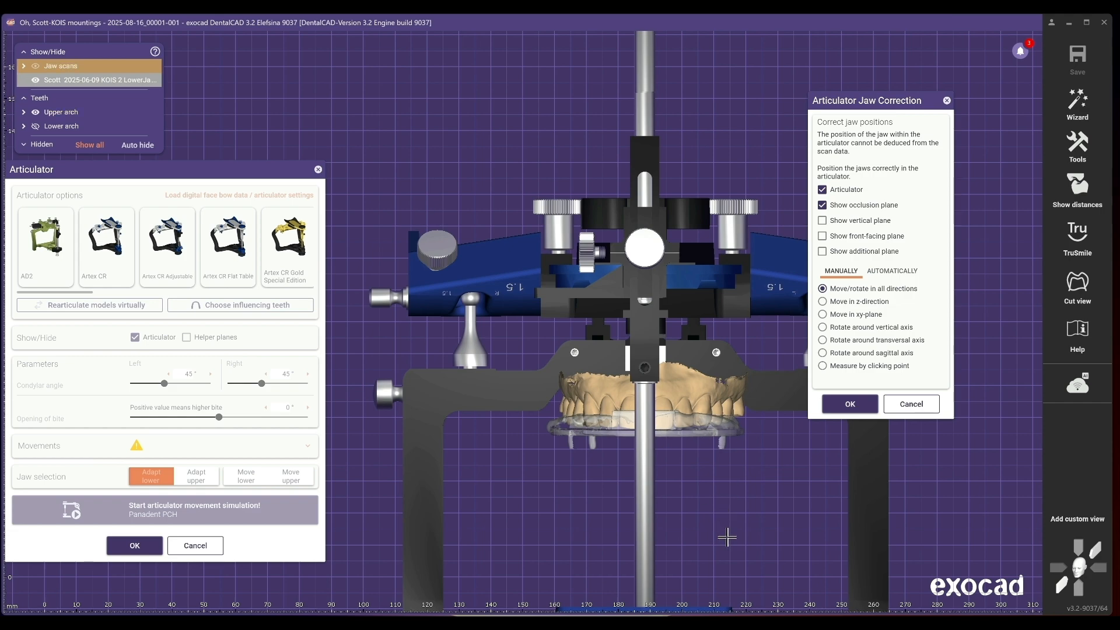
pyautogui.click(1057, 568)
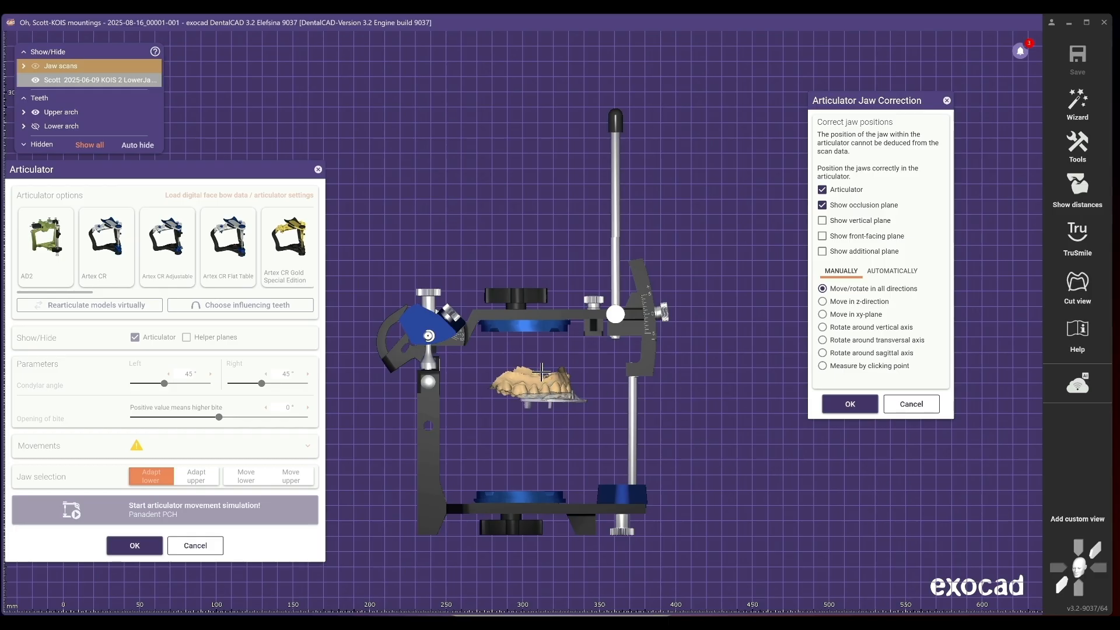
pyautogui.scroll(2, 598, 371)
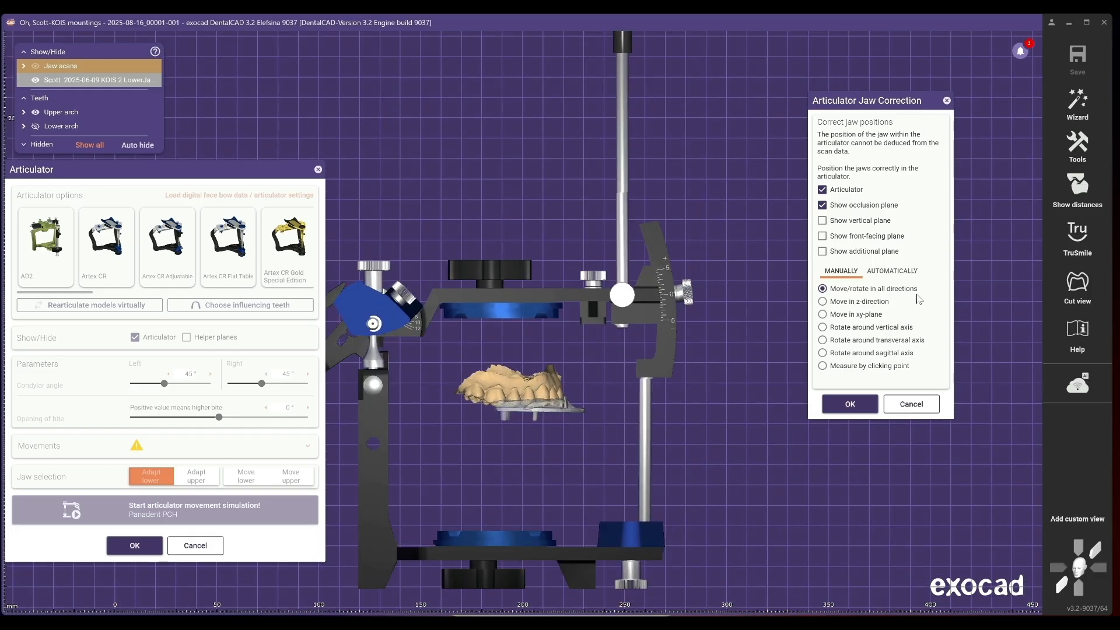
pyautogui.moveTo(929, 105); pyautogui.dragTo(985, 224)
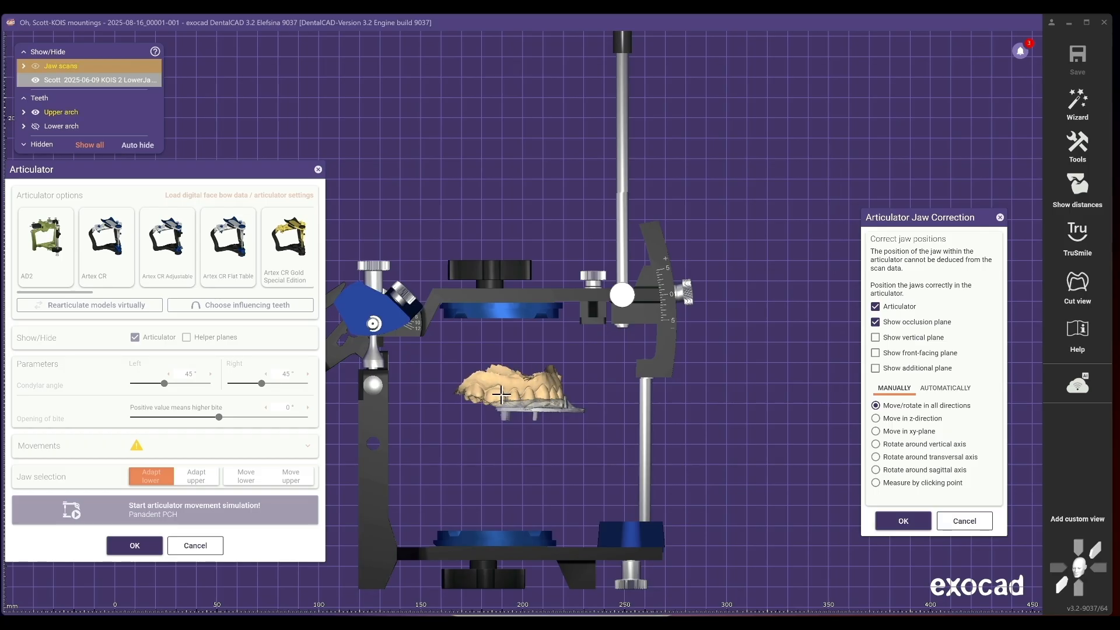
# - Open the Sectional View tool and activate a clipping plane through the articulator
pyautogui.click(1079, 144)
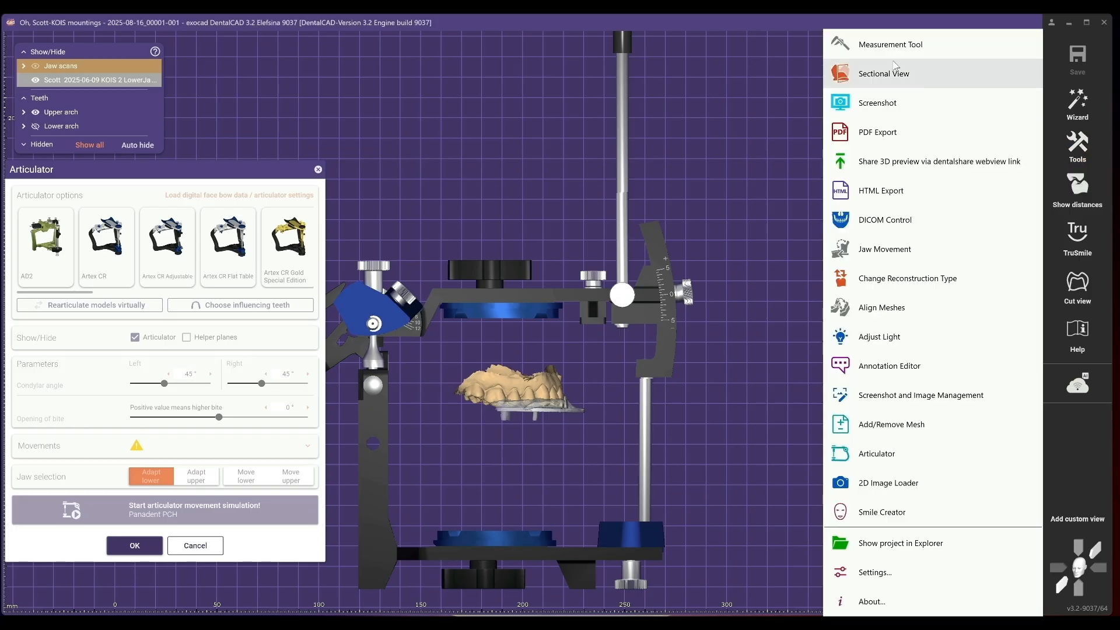
pyautogui.click(875, 75)
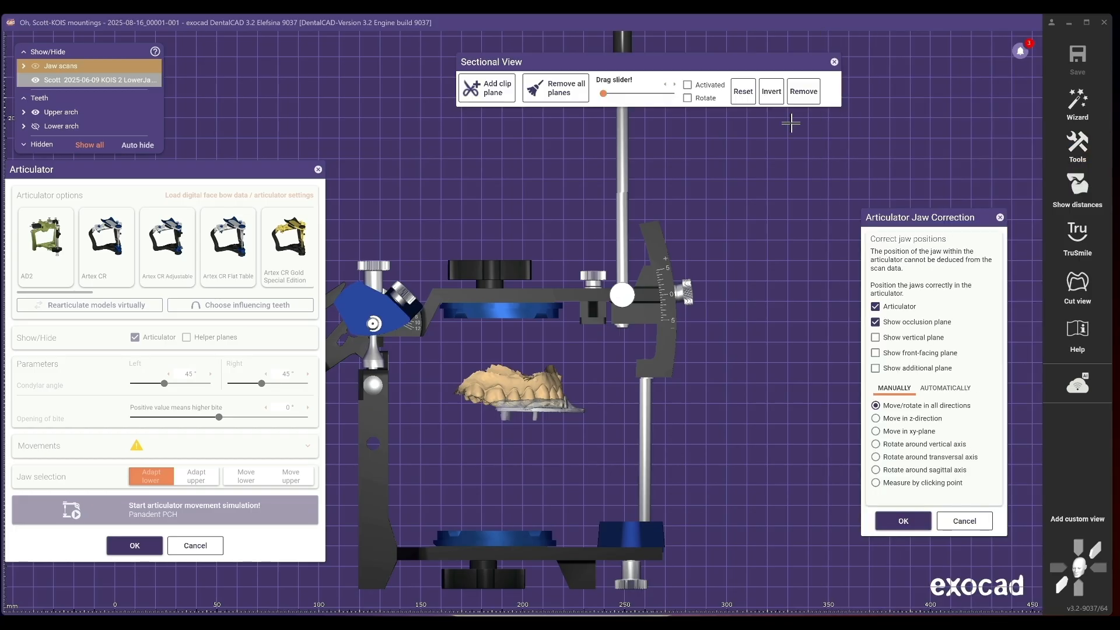
pyautogui.click(603, 94)
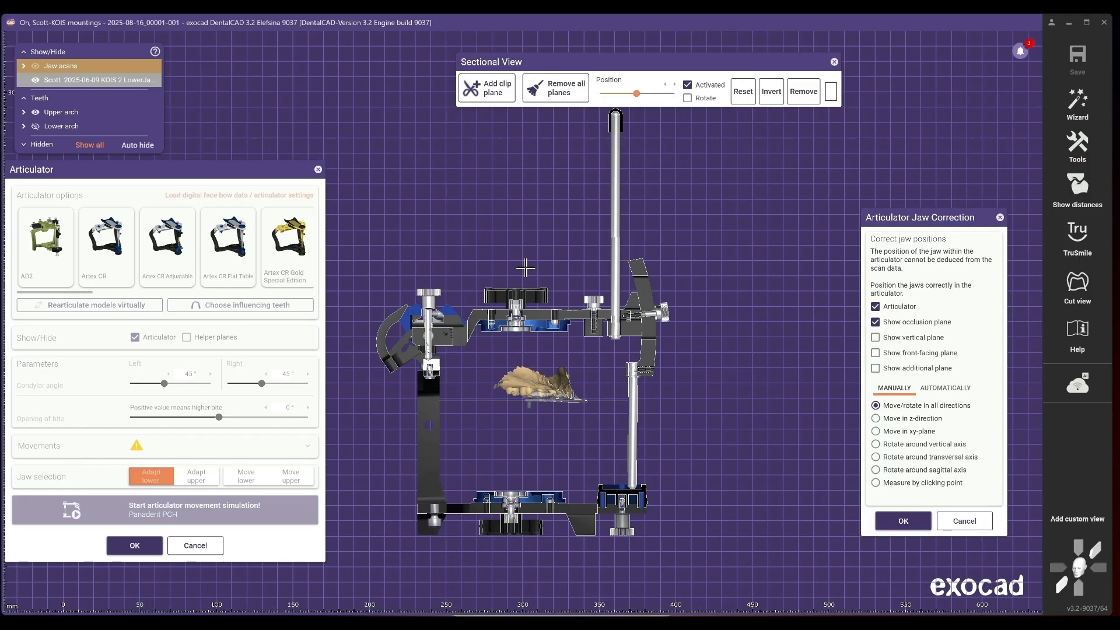
# - Measure the plane distance from the articulator's condyle point to the jaw scan with the Measurement Tool
pyautogui.press('m')
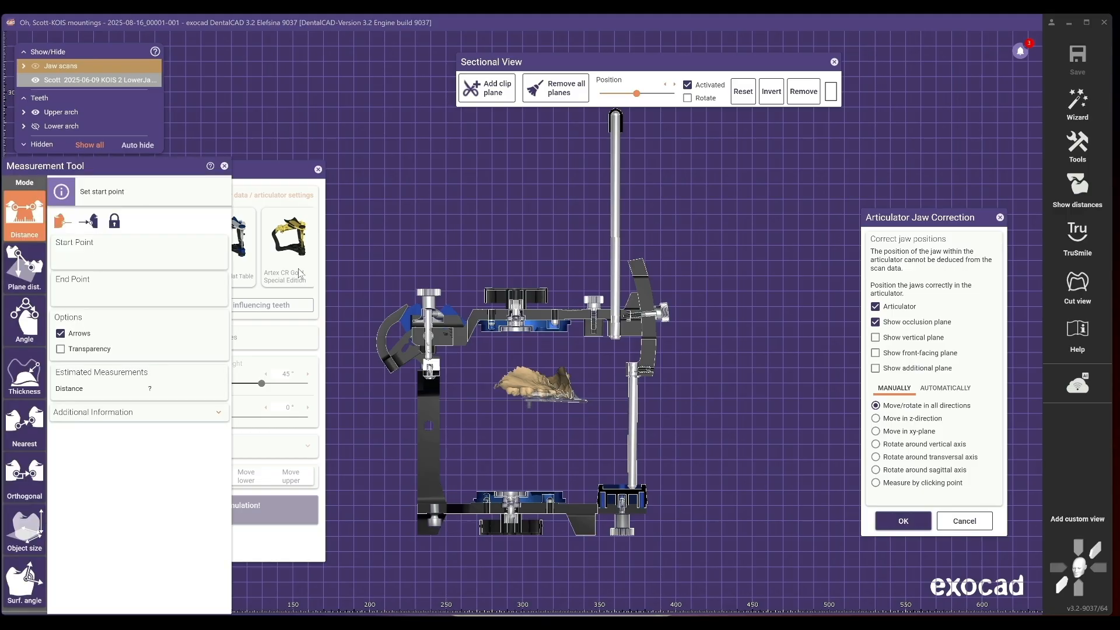
pyautogui.click(24, 274)
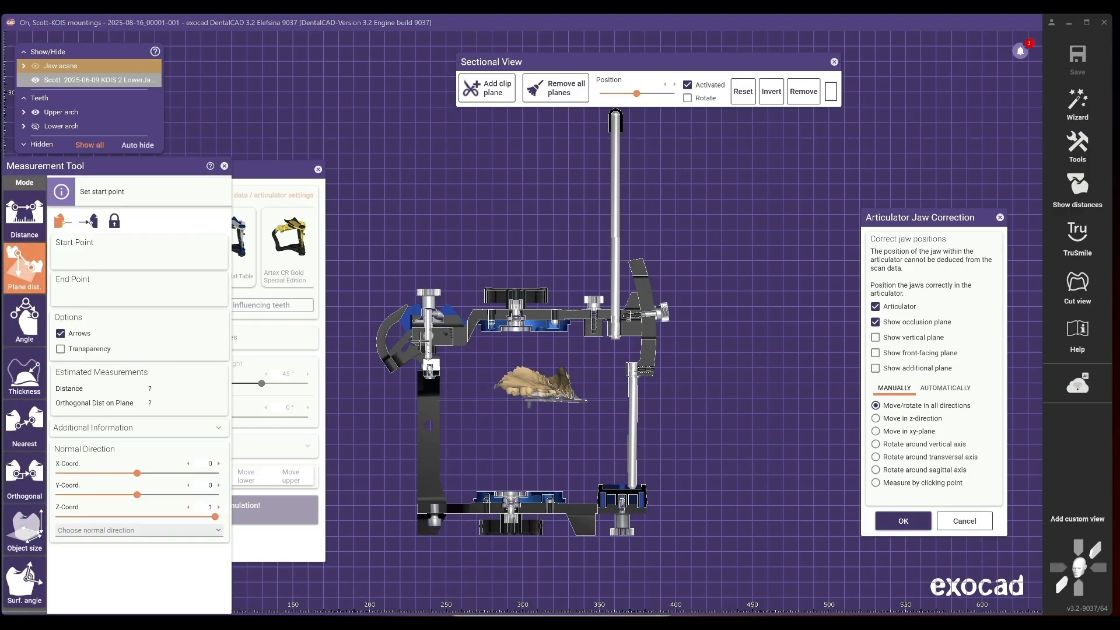
pyautogui.click(429, 336)
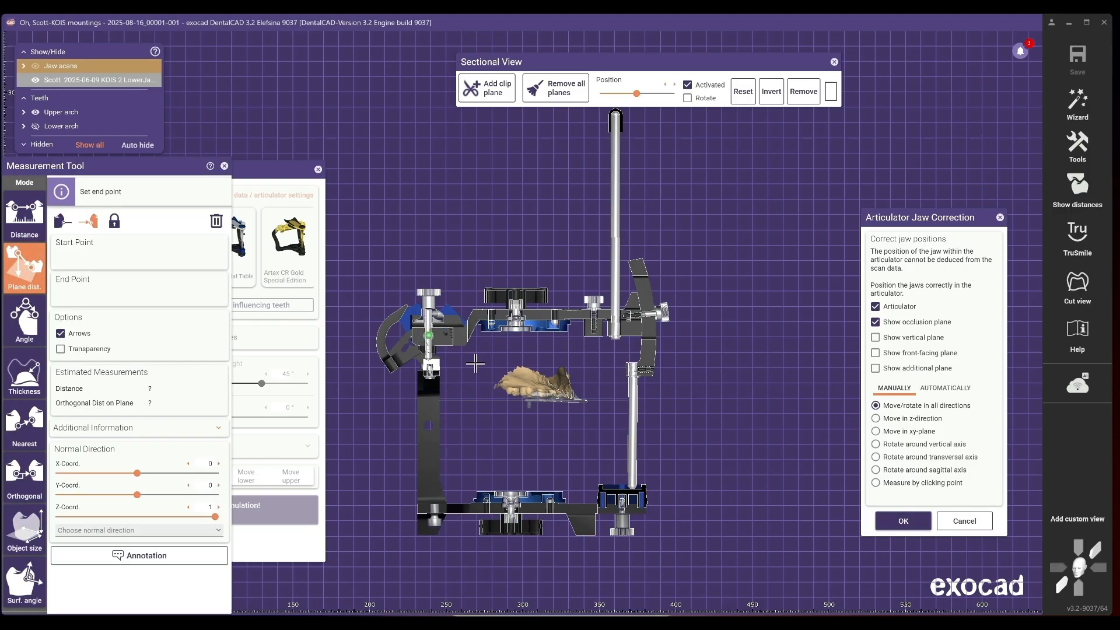
pyautogui.scroll(8, 565, 411)
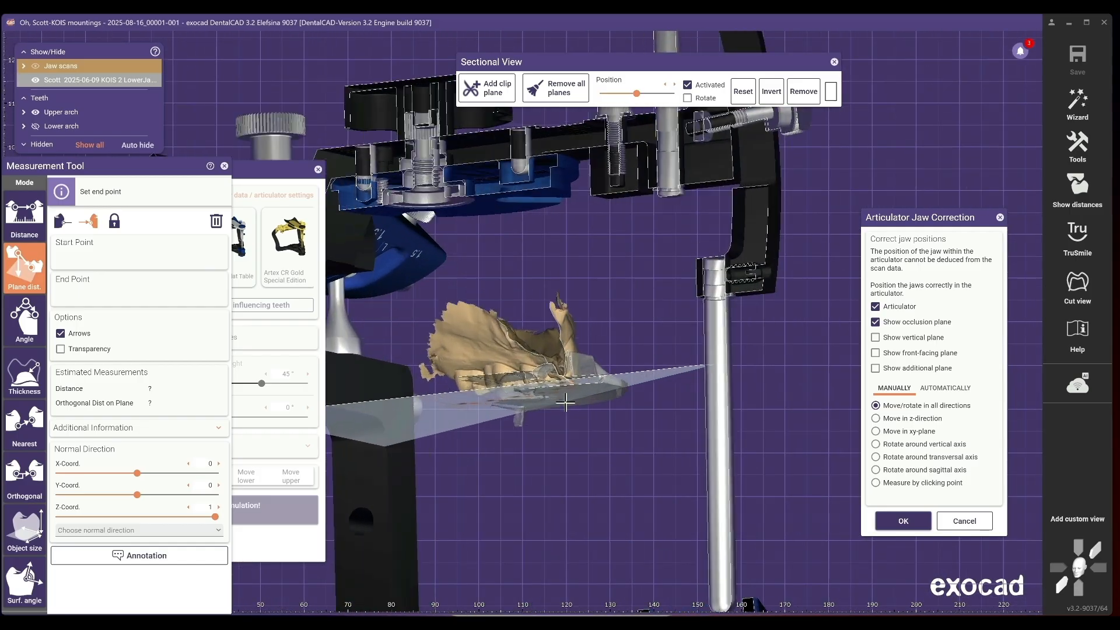
pyautogui.moveTo(561, 401); pyautogui.dragTo(562, 402, button='right')
pyautogui.moveTo(562, 402); pyautogui.dragTo(548, 349, button='right')
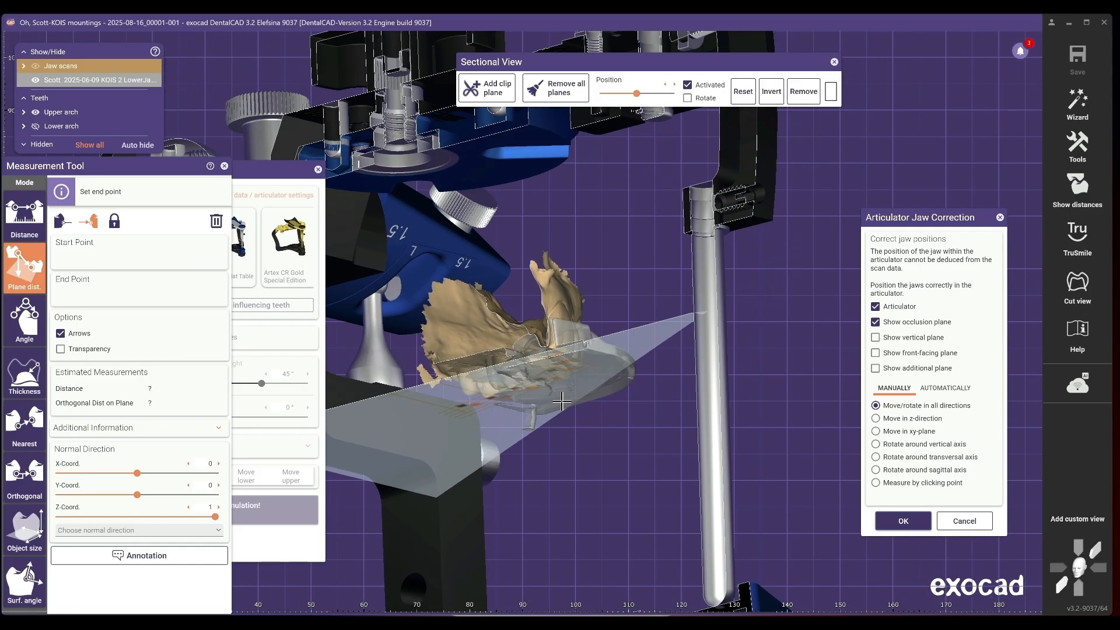
pyautogui.click(549, 349)
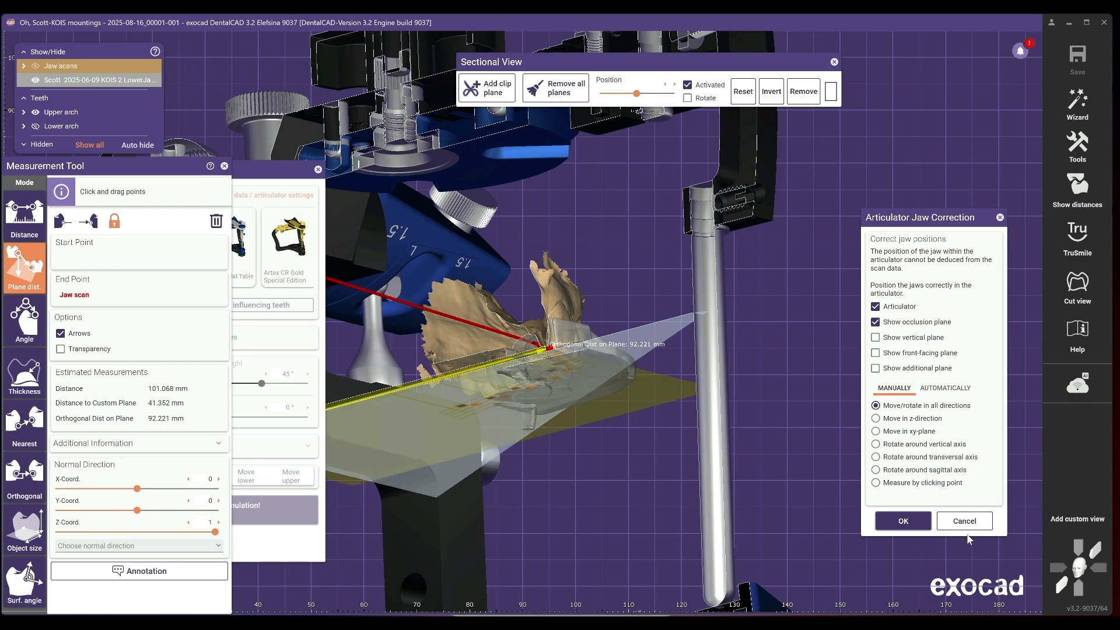
pyautogui.click(1057, 570)
pyautogui.scroll(-5, 668, 465)
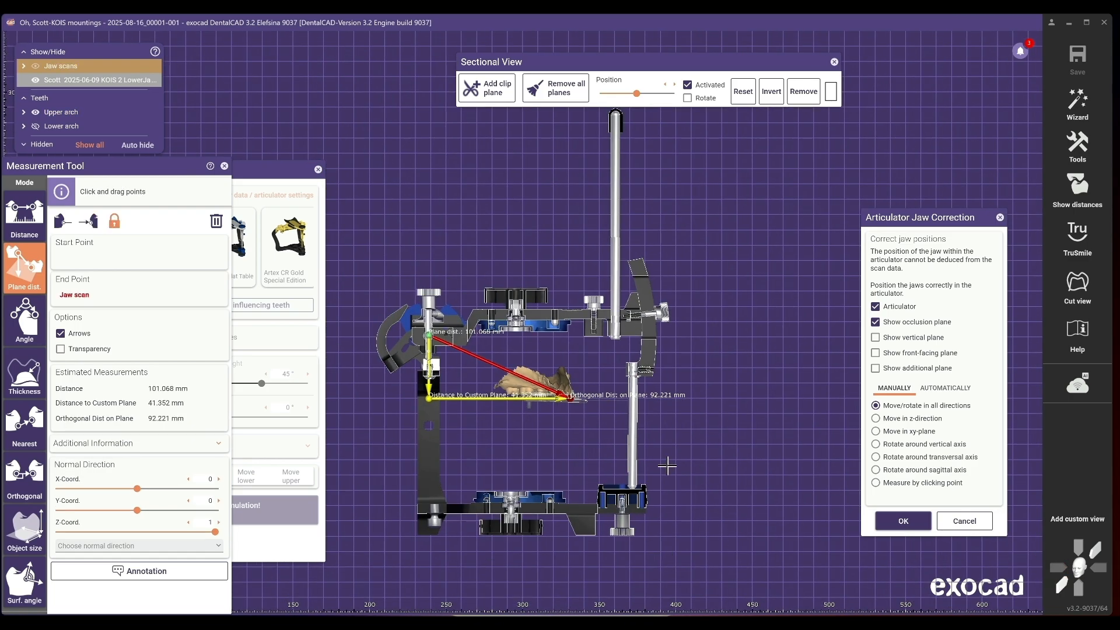
pyautogui.scroll(2, 535, 434)
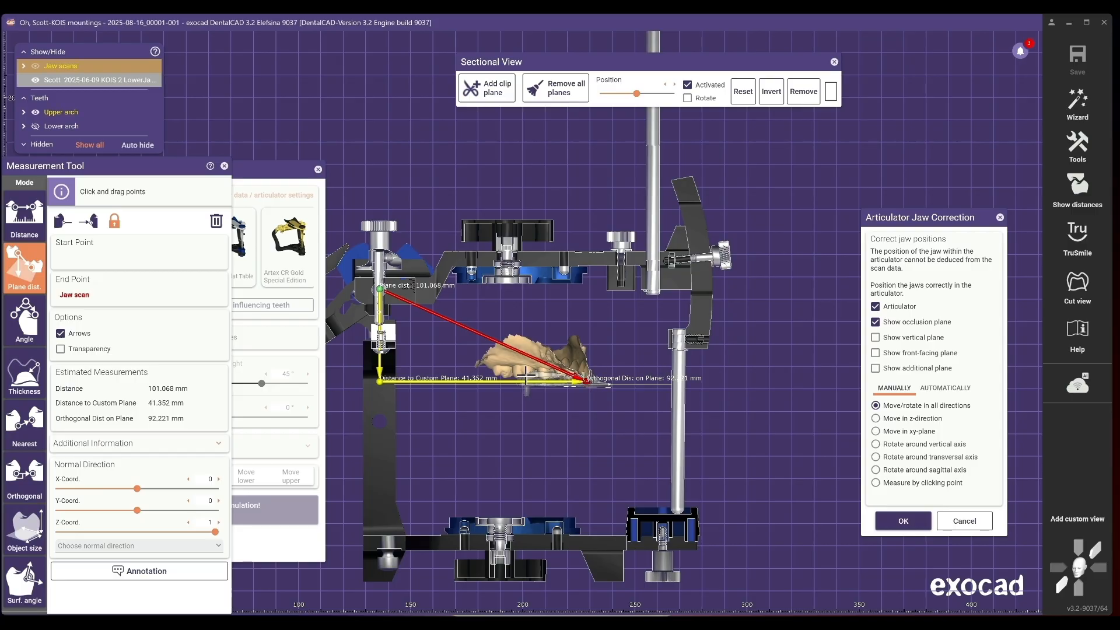
# - Move the jaws within the articulator while checking the distance to the custom plane
pyautogui.moveTo(529, 371); pyautogui.dragTo(522, 371)
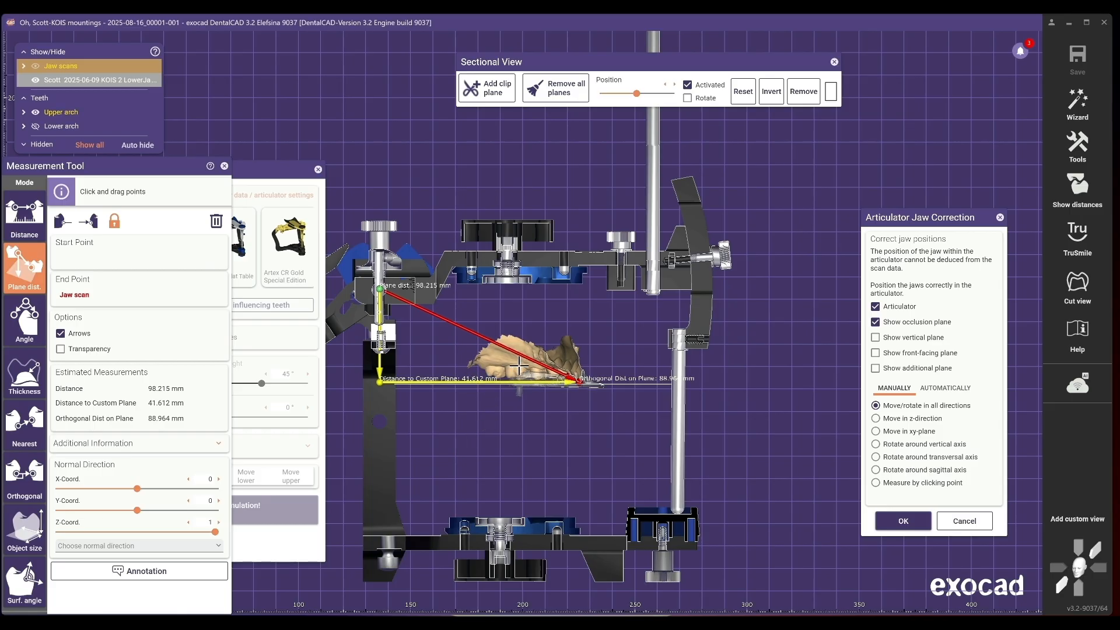
pyautogui.moveTo(519, 366); pyautogui.dragTo(520, 357)
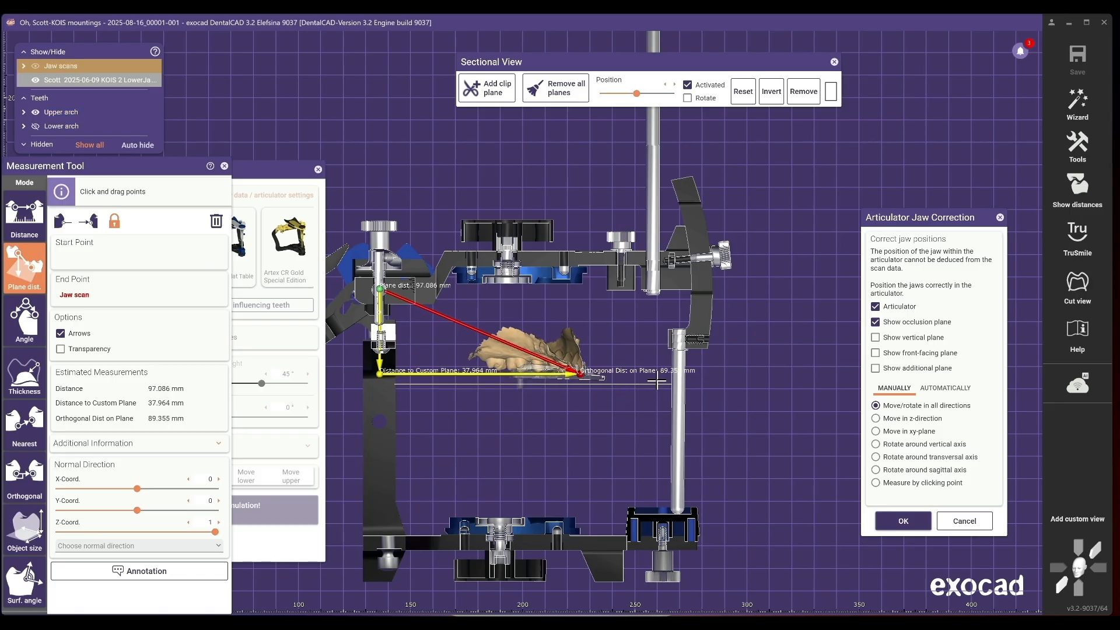
pyautogui.moveTo(531, 361); pyautogui.dragTo(528, 360)
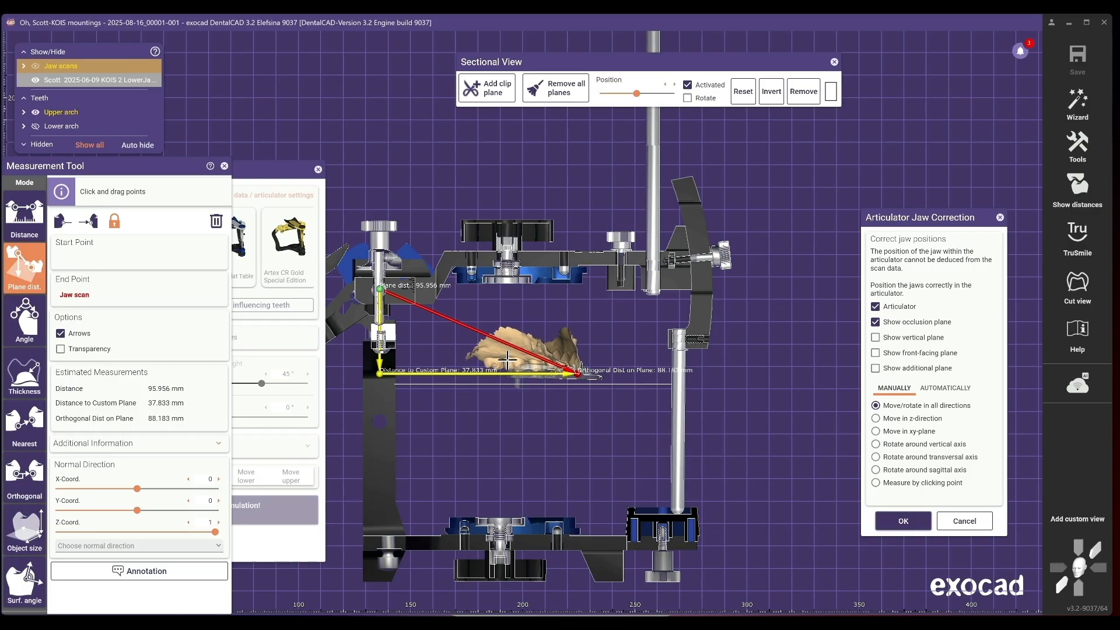
pyautogui.moveTo(507, 360); pyautogui.dragTo(506, 361)
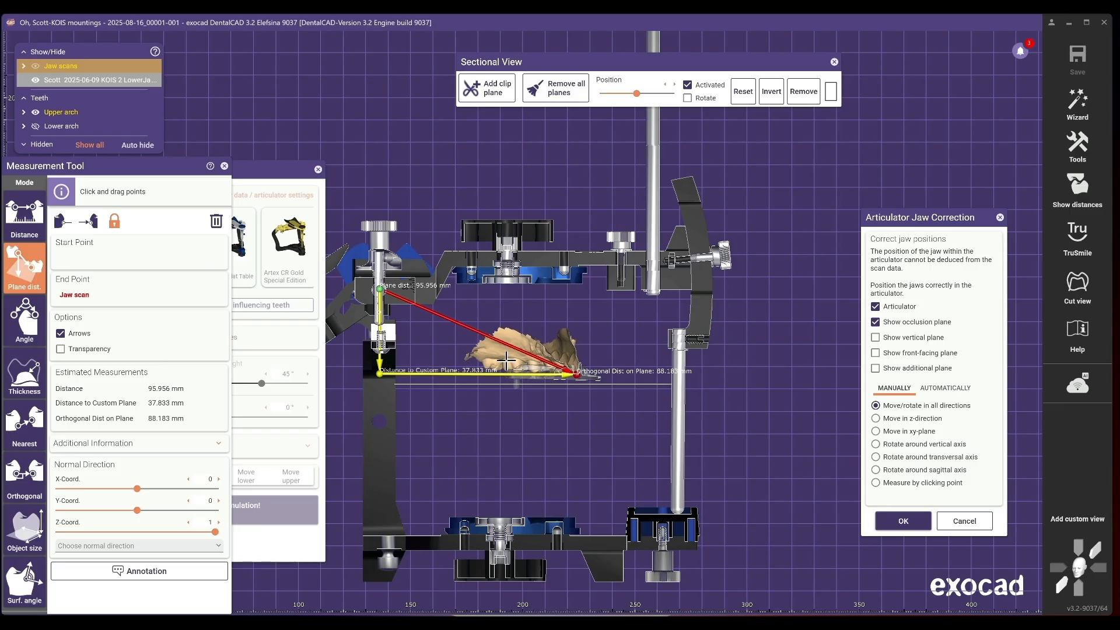
# - Close the sectional view and the measurement tool
pyautogui.scroll(2, 501, 429)
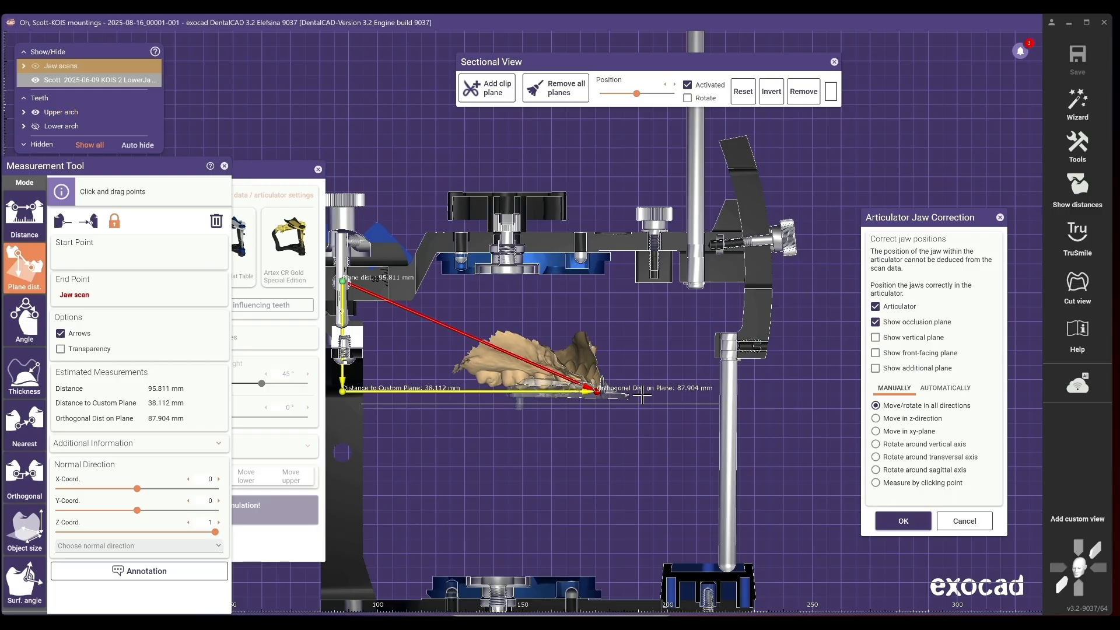
pyautogui.scroll(-1, 572, 462)
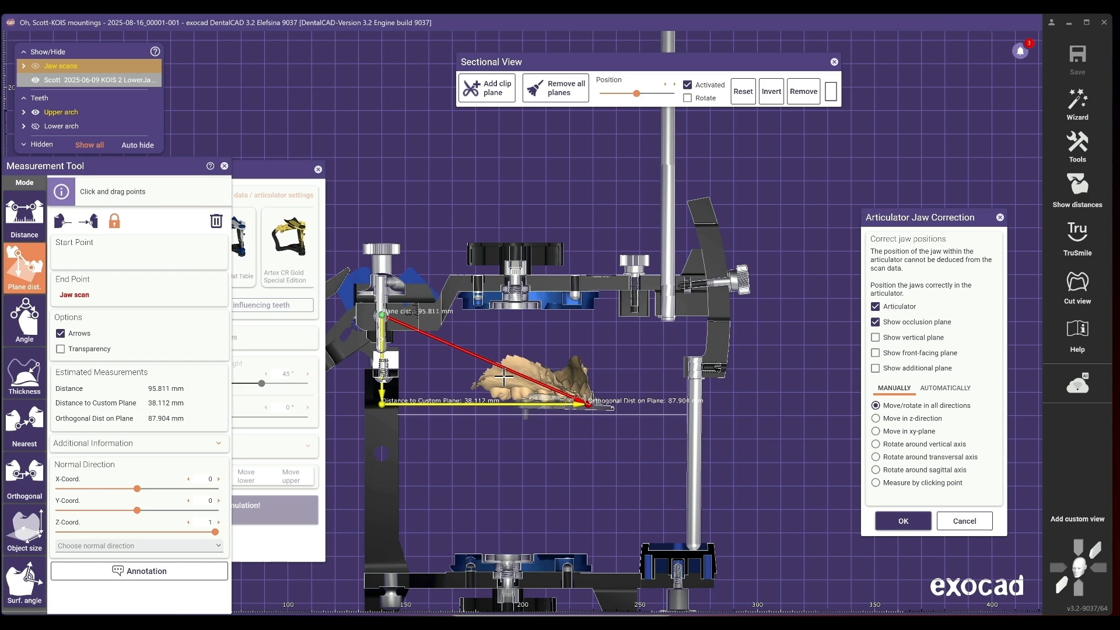
pyautogui.click(834, 62)
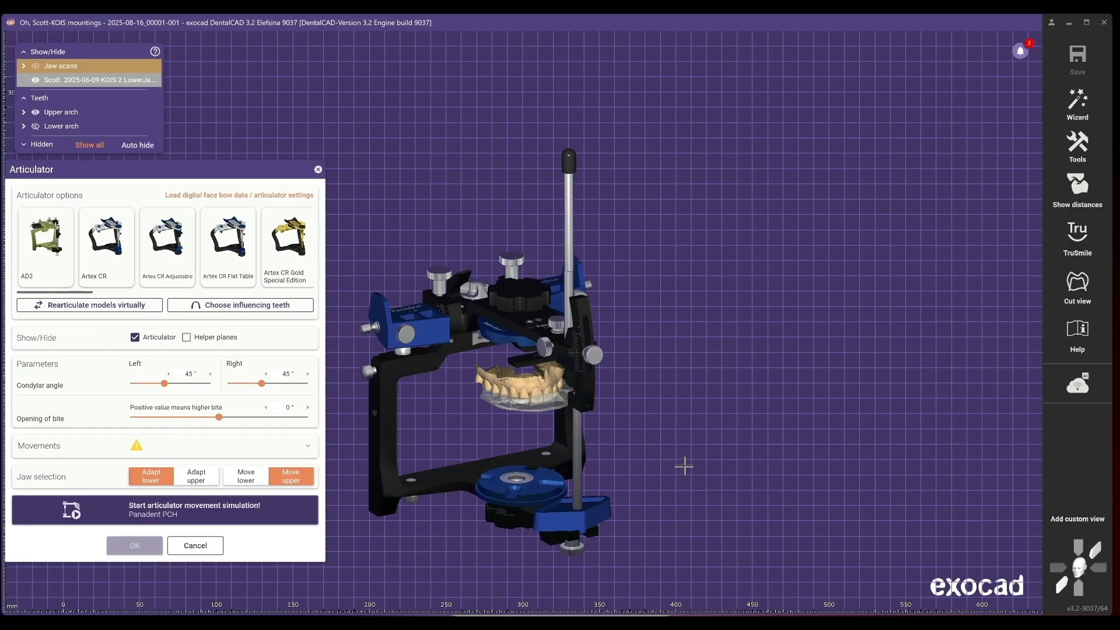
pyautogui.moveTo(685, 466); pyautogui.dragTo(686, 465, button='right')
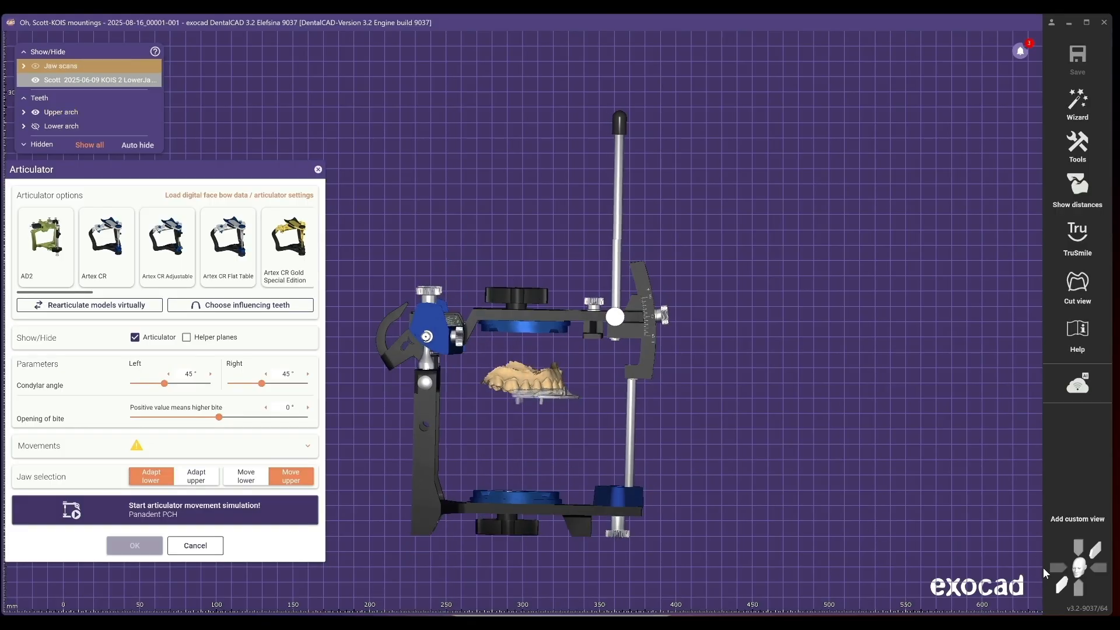
# - Inspect the mounted upper arch in the articulator from front and side views
pyautogui.click(1061, 585)
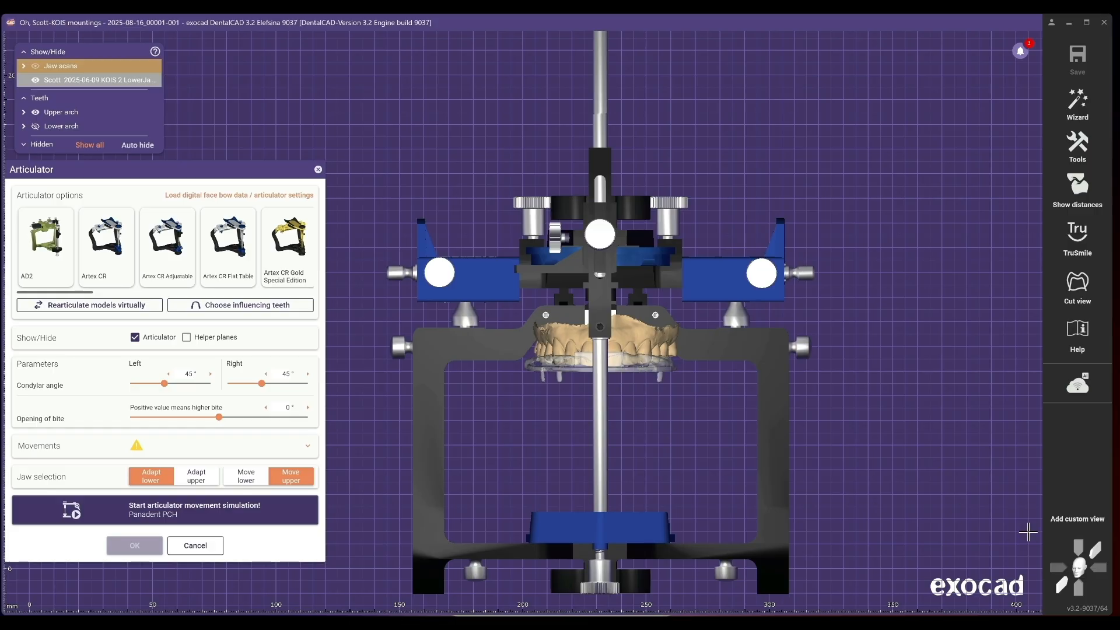
pyautogui.click(1057, 567)
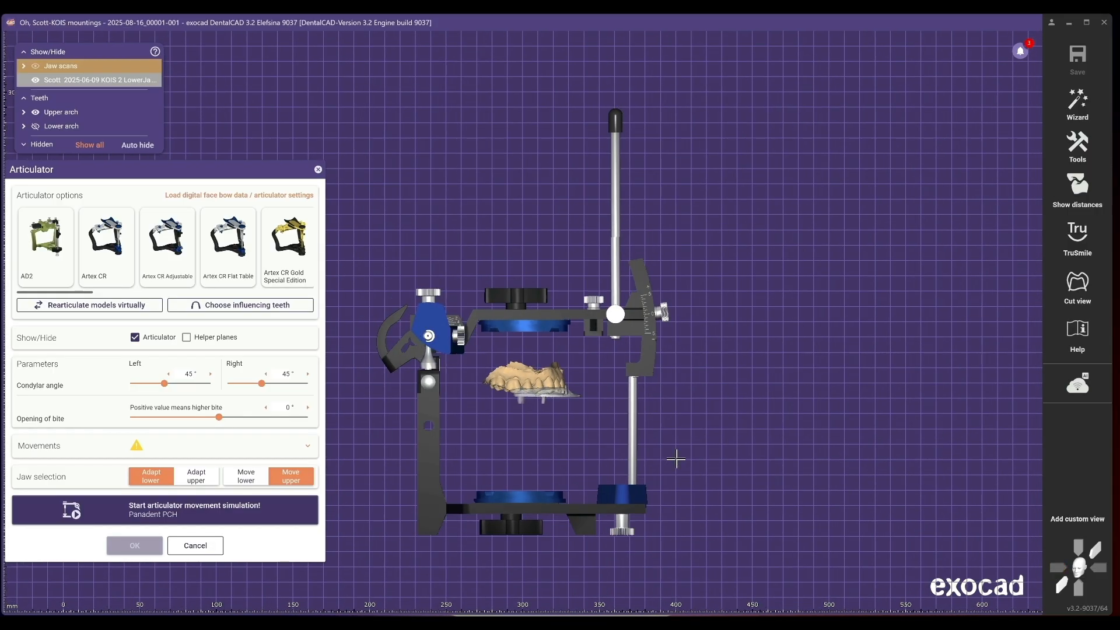
pyautogui.scroll(5, 552, 426)
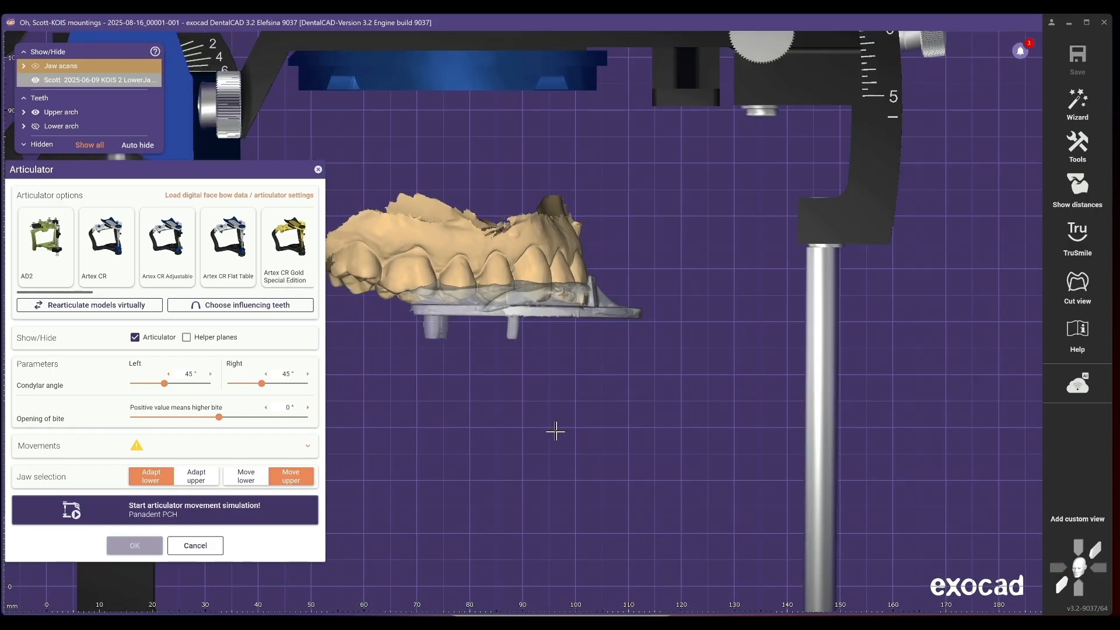
pyautogui.moveTo(560, 455); pyautogui.dragTo(563, 498, button='middle')
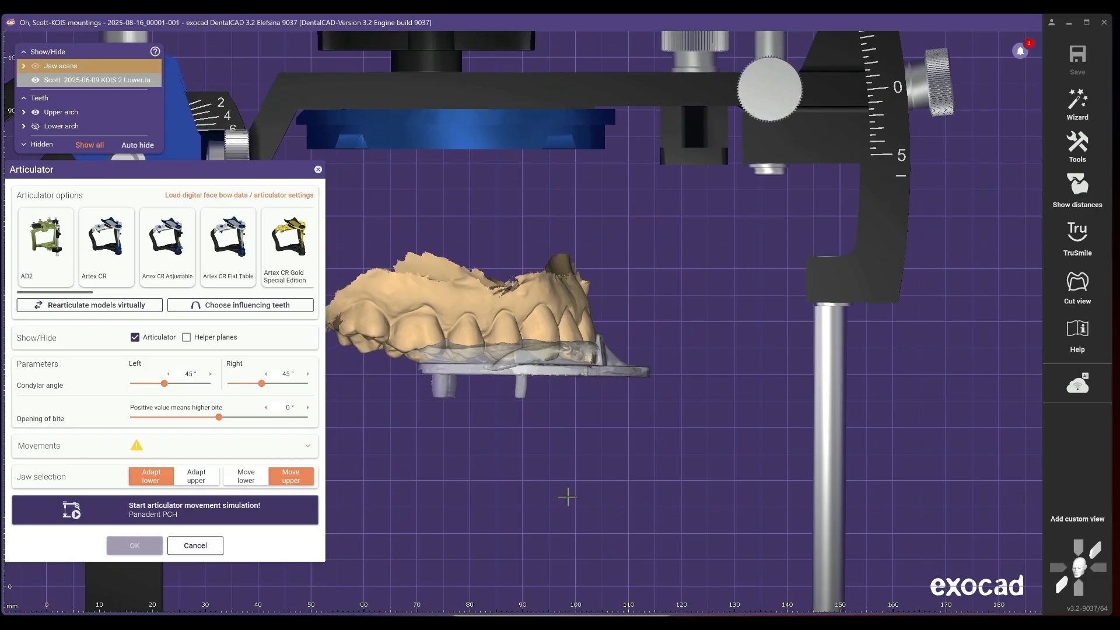
pyautogui.scroll(-5, 567, 498)
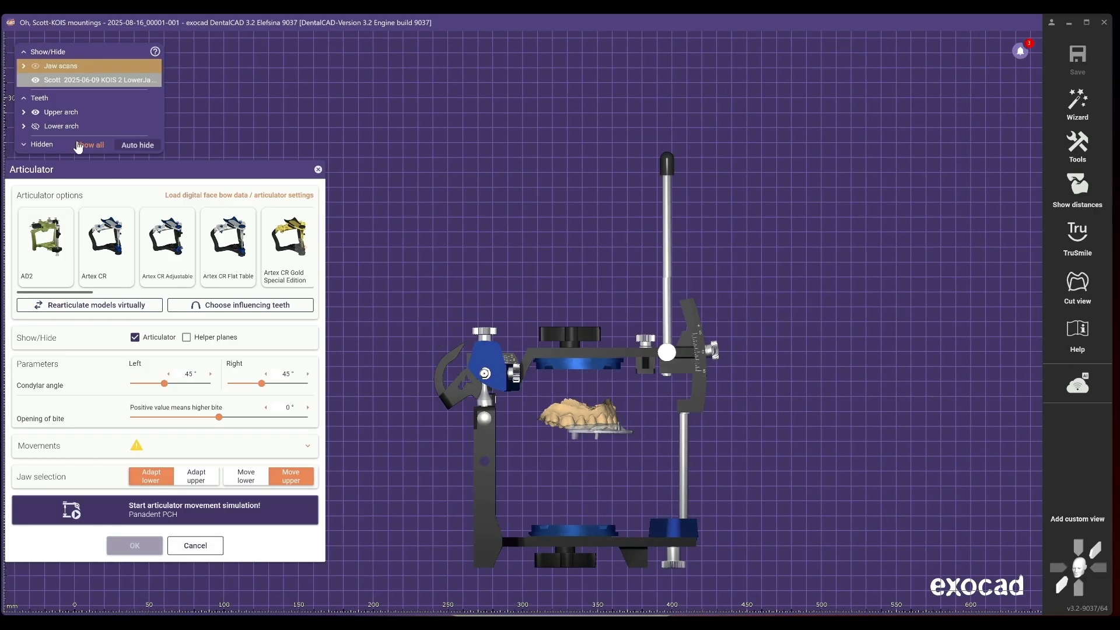
pyautogui.click(35, 81)
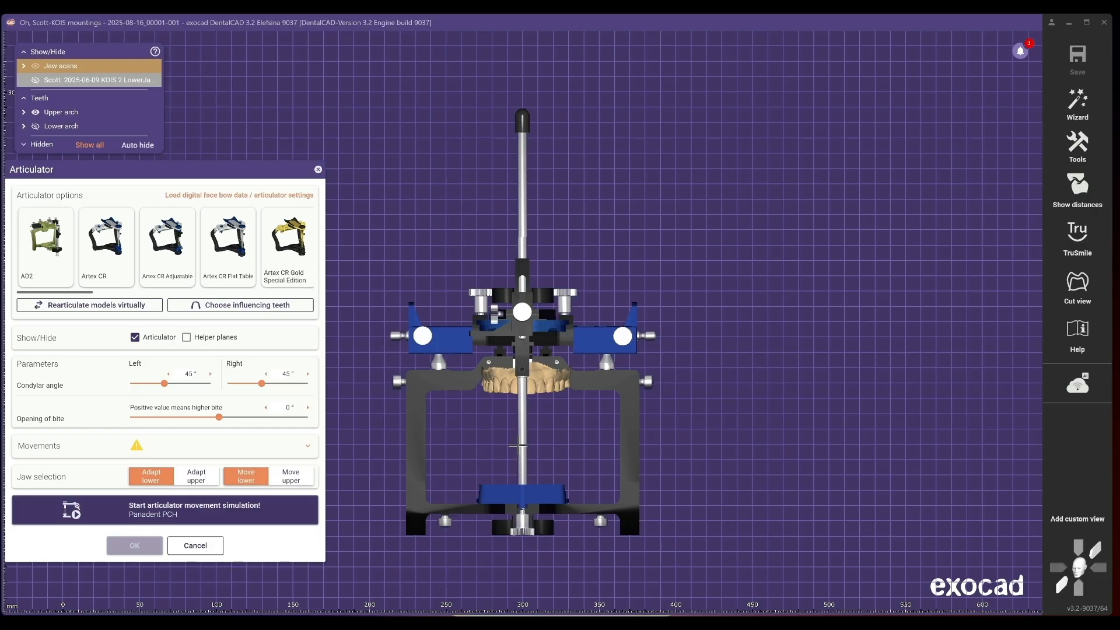
pyautogui.scroll(3, 518, 445)
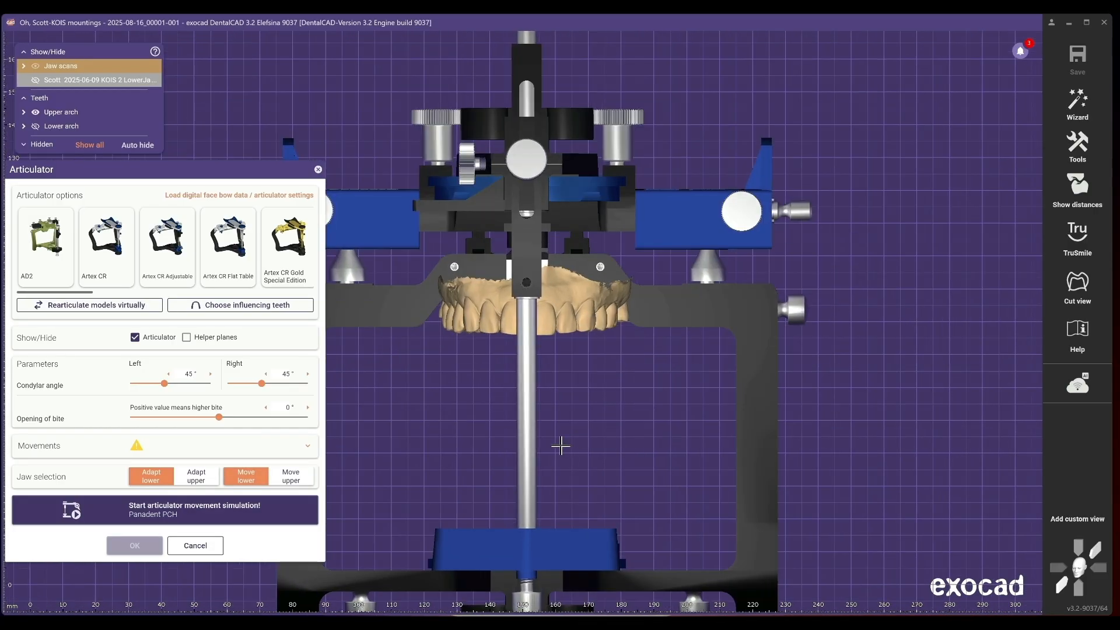